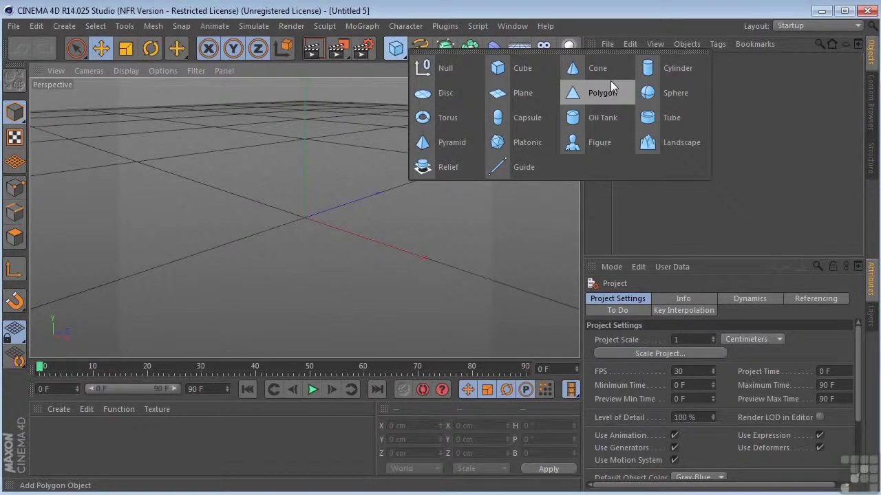
Add a cube and resize it to about 198 cm in X, 273 cm in Y and 267 cm in Z
click(505, 69)
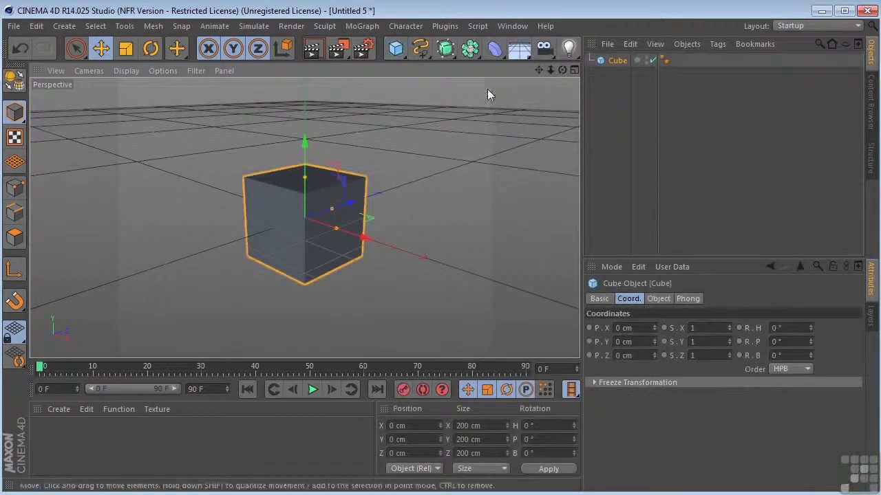
mouse_move(560, 70)
mouse_down()
mouse_move(523, 71)
mouse_move(561, 70)
mouse_move(549, 71)
mouse_up()
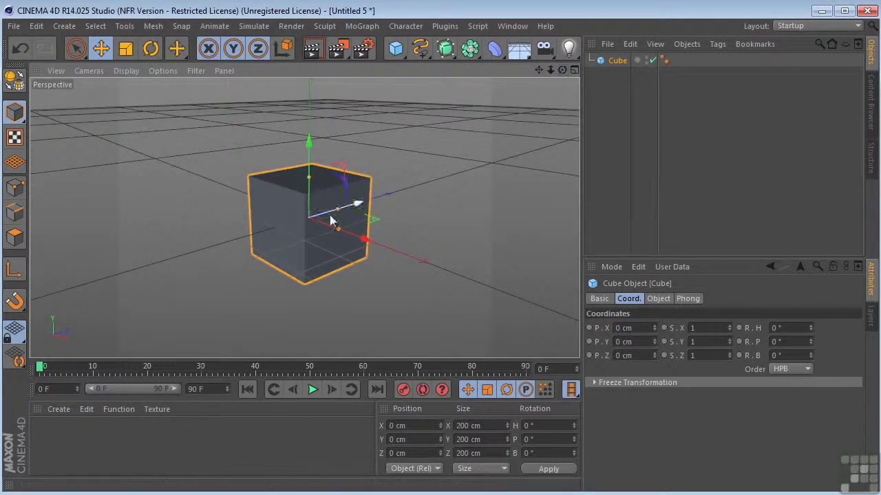
mouse_move(339, 209)
mouse_down()
mouse_move(378, 193)
mouse_move(332, 208)
mouse_move(346, 201)
mouse_up()
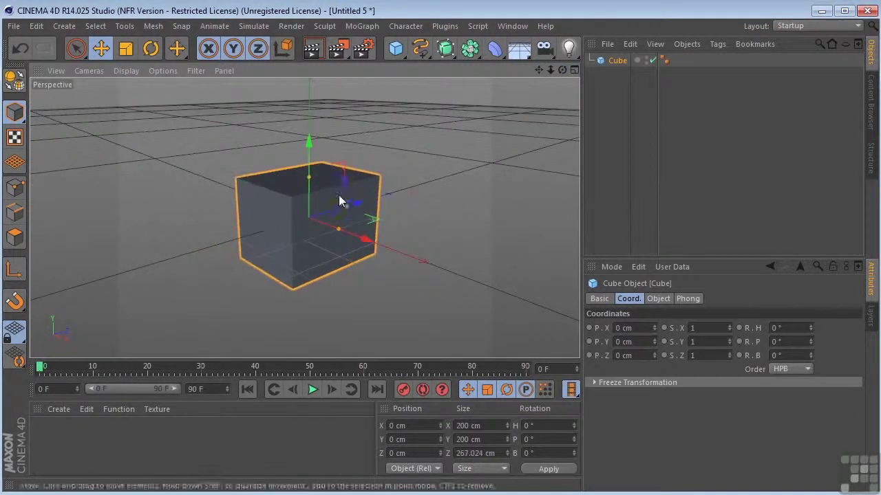
drag(310, 176, 318, 160)
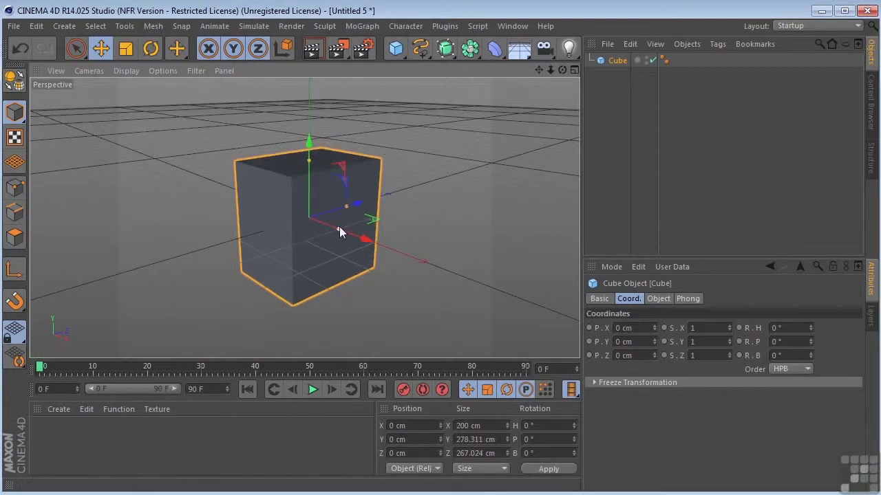
mouse_move(338, 226)
mouse_down()
mouse_move(344, 236)
mouse_move(334, 228)
mouse_up()
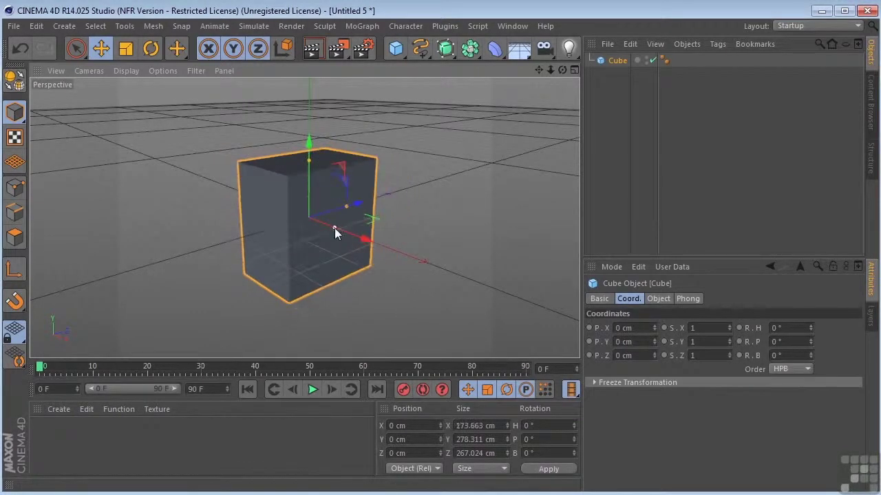
click(658, 299)
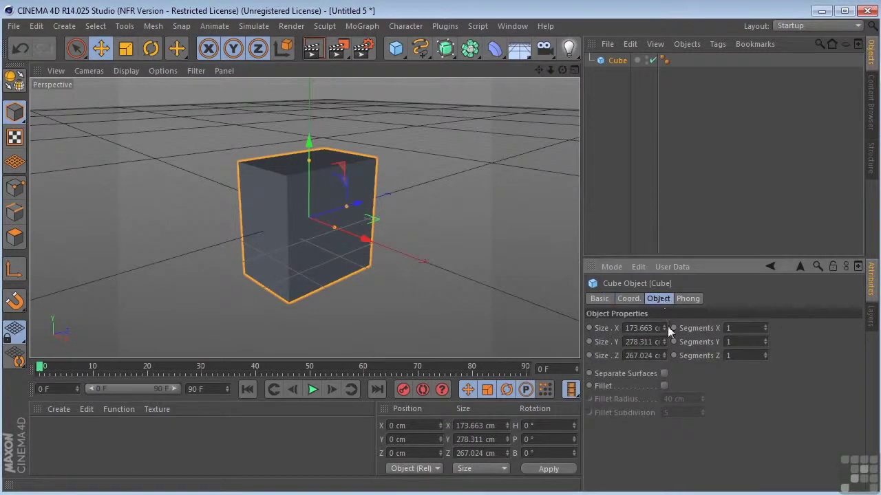
mouse_move(664, 327)
mouse_down()
mouse_move(681, 327)
mouse_move(662, 340)
mouse_up()
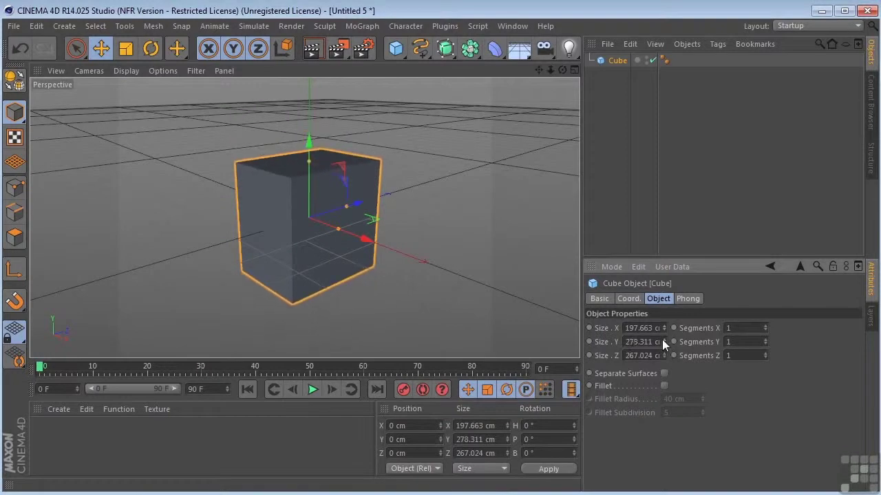
Switch the viewport display to Gouraud Shading (Lines) and deselect the cube
click(123, 71)
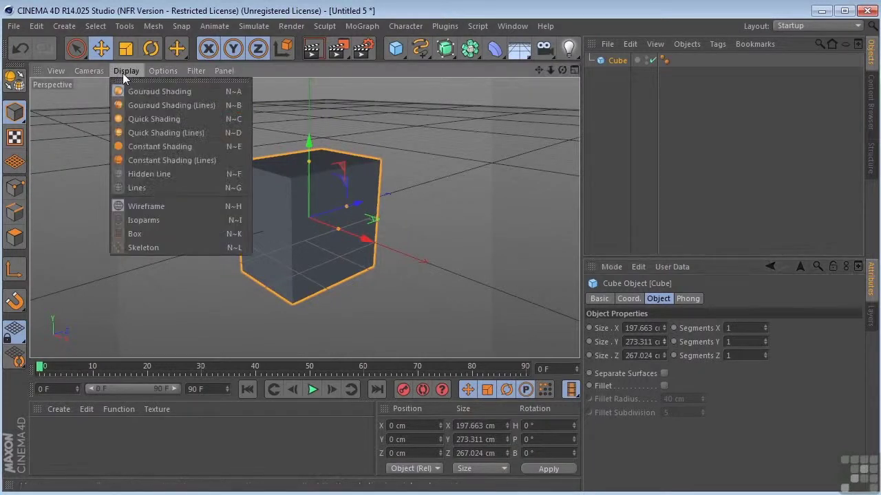
click(137, 110)
click(476, 187)
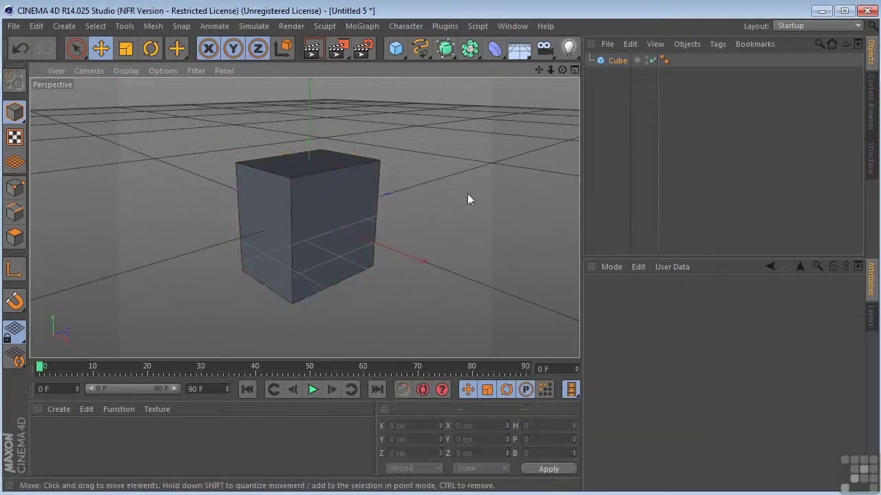
Select the cube and set its X, Y and Z segments to 3 each
click(616, 64)
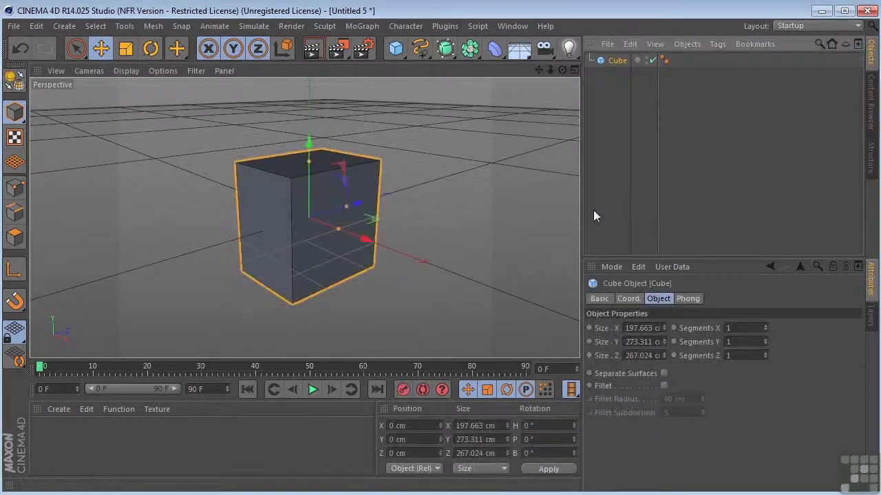
click(748, 326)
text(3)
key(Tab)
text(3)
key(Tab)
text(3)
key(Return)
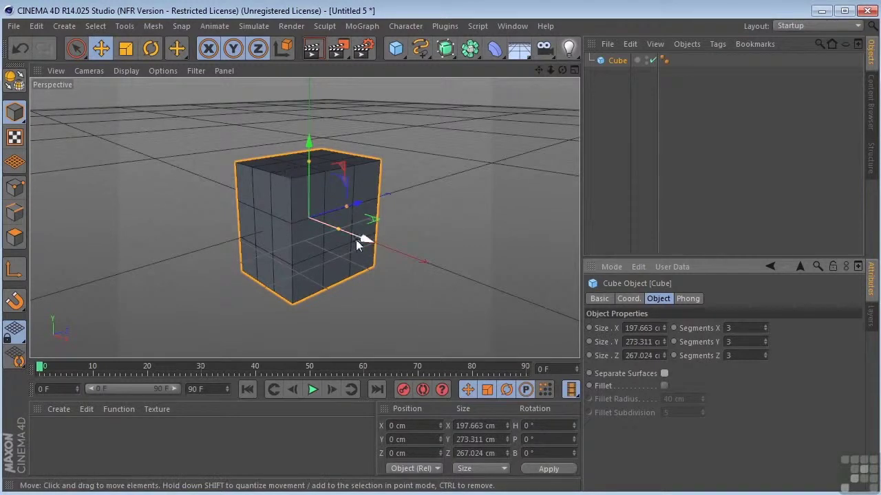
Enable Fillet on the cube and reduce the fillet radius to 3 cm
drag(561, 70, 563, 115)
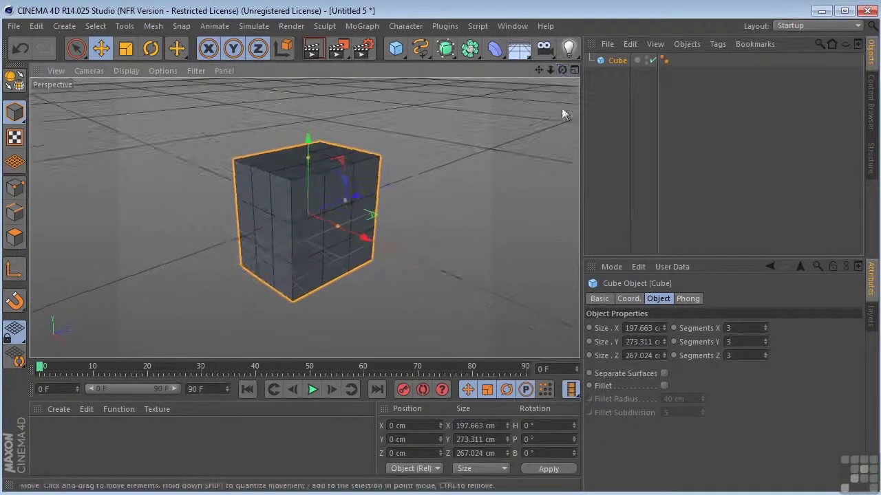
click(664, 374)
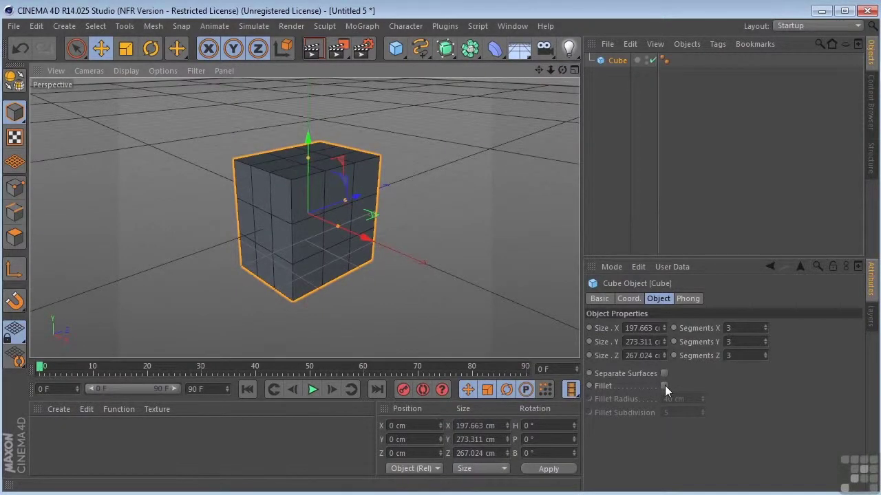
click(664, 386)
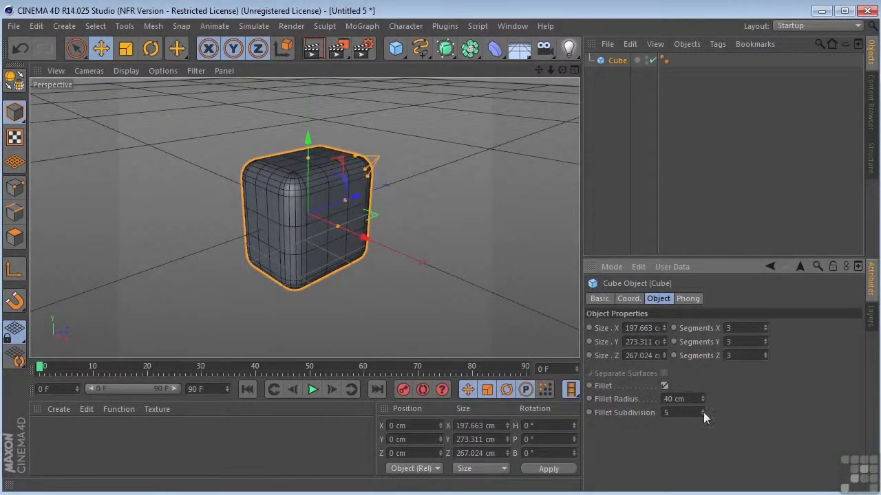
scroll(412, 229, up, 5)
drag(538, 71, 592, 197)
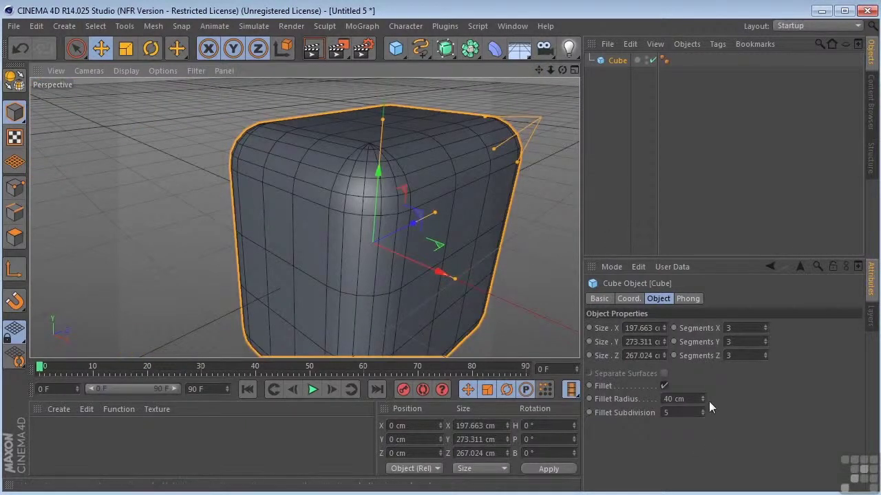
drag(703, 400, 703, 437)
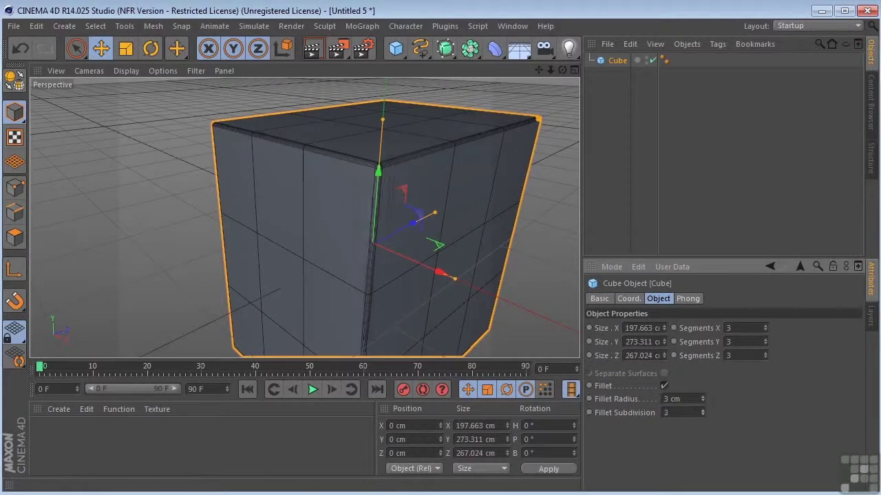
Raise the cube's fillet subdivision to 7 while viewing a rounded corner up close
click(702, 411)
scroll(368, 158, up, 5)
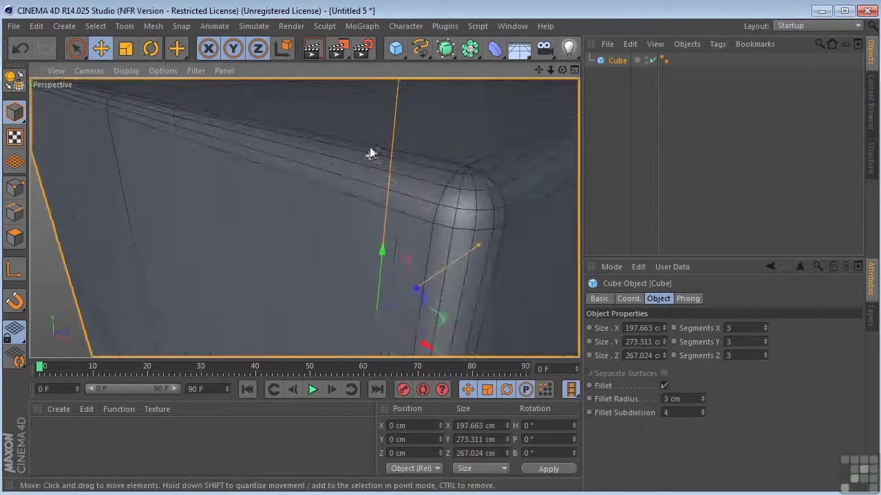
drag(702, 412, 701, 399)
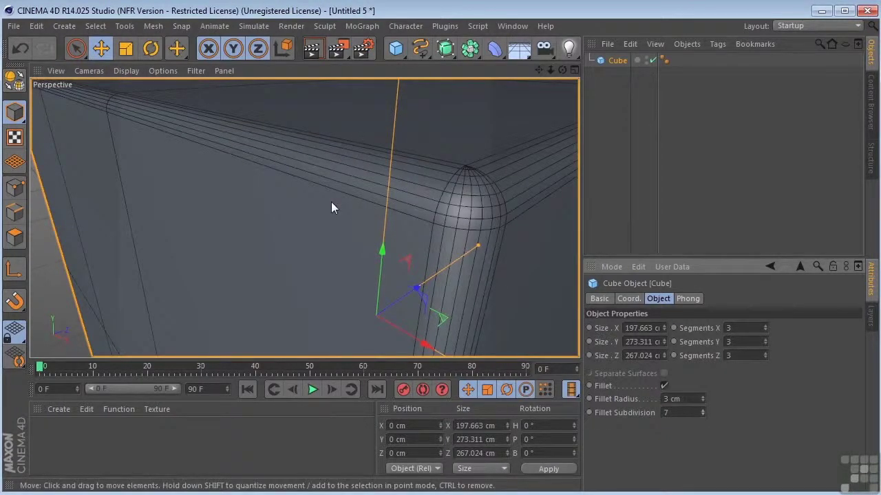
drag(550, 69, 543, 46)
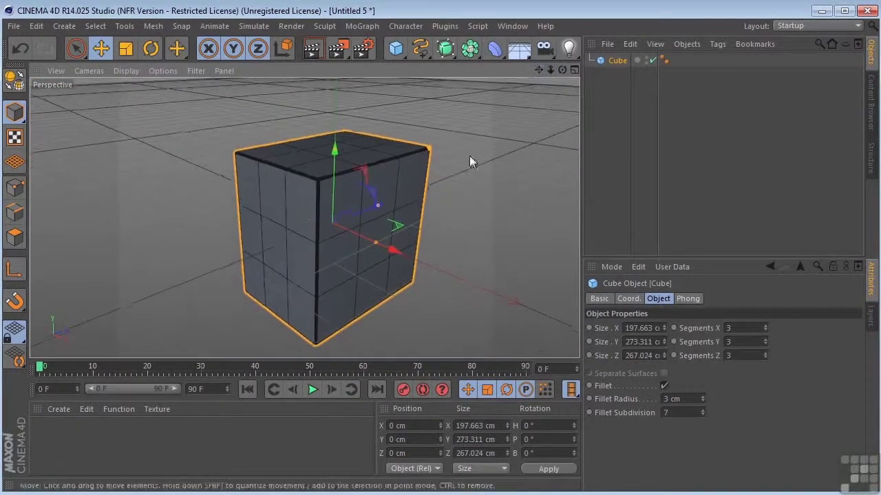
Set the cube's fillet subdivision to 2
double_click(680, 412)
text(2)
key(Return)
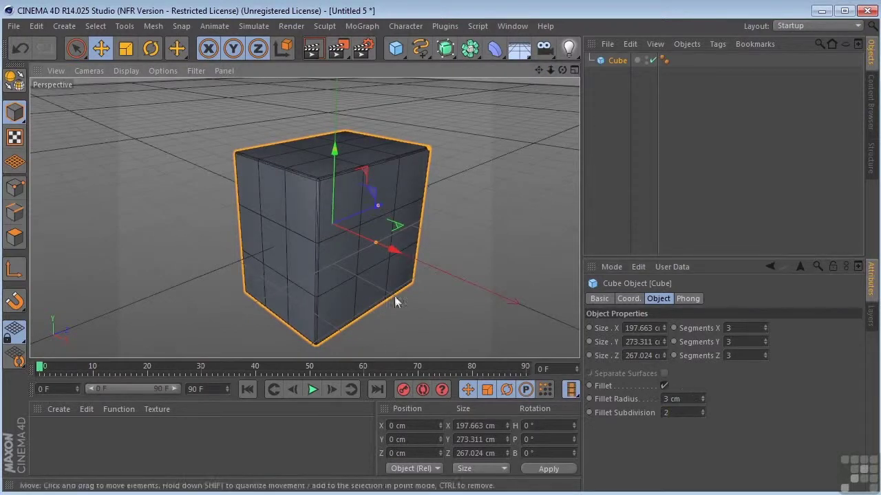
Reselect the parametric cube and convert it into an editable polygon object
click(460, 226)
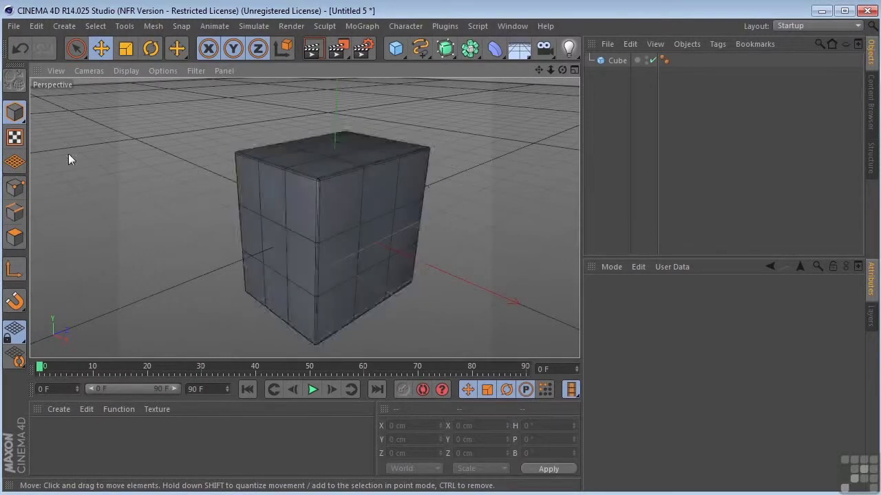
click(614, 60)
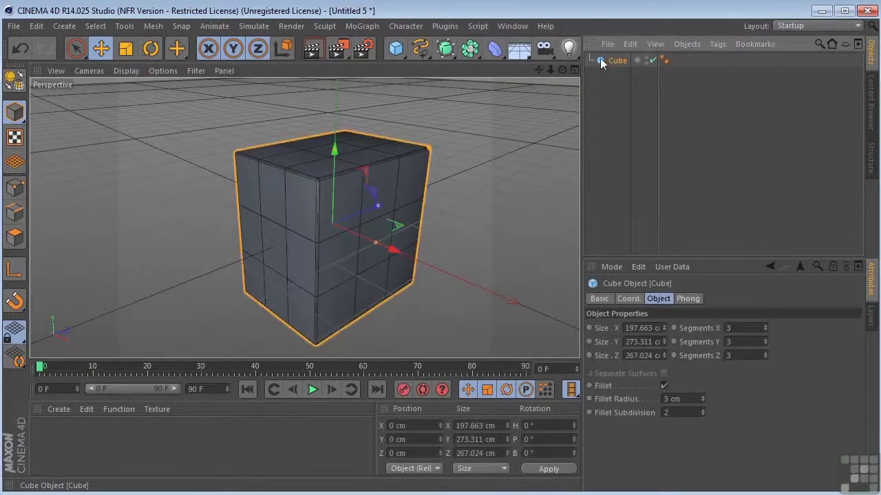
click(15, 84)
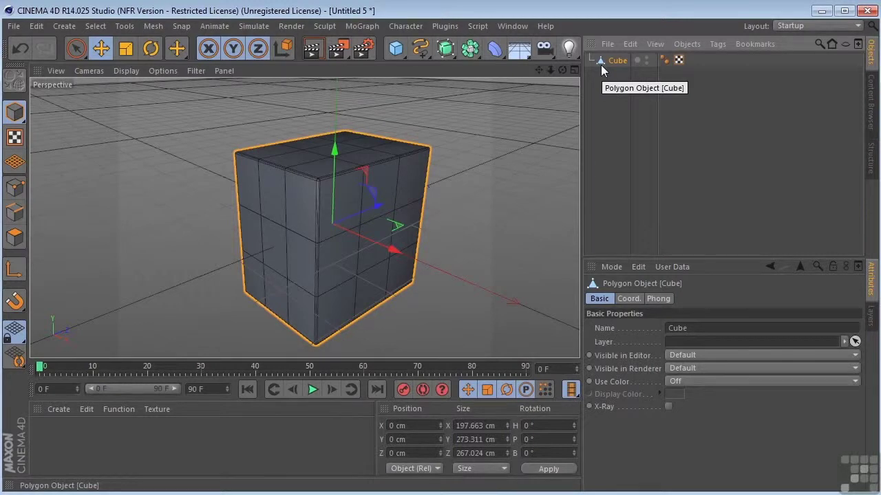
Try moving the centre polygon of the cube's +X face outward, using Live Selection in polygon mode
click(73, 54)
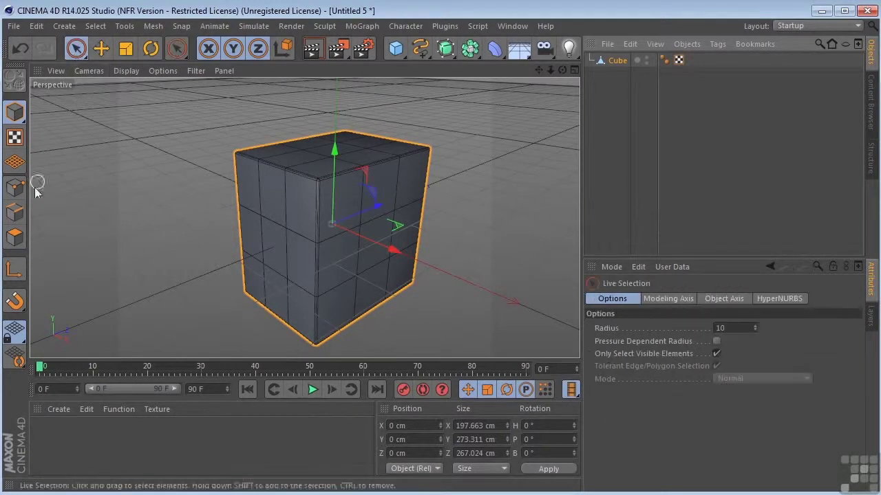
click(15, 237)
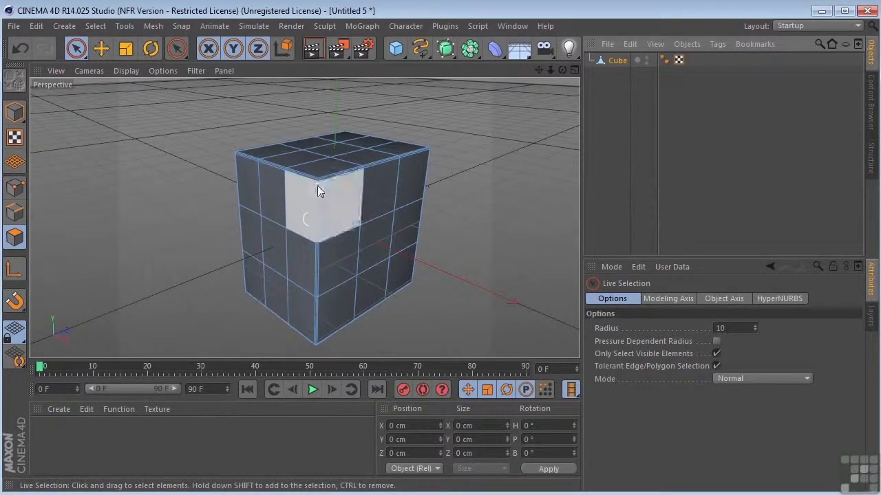
click(370, 238)
drag(445, 270, 475, 277)
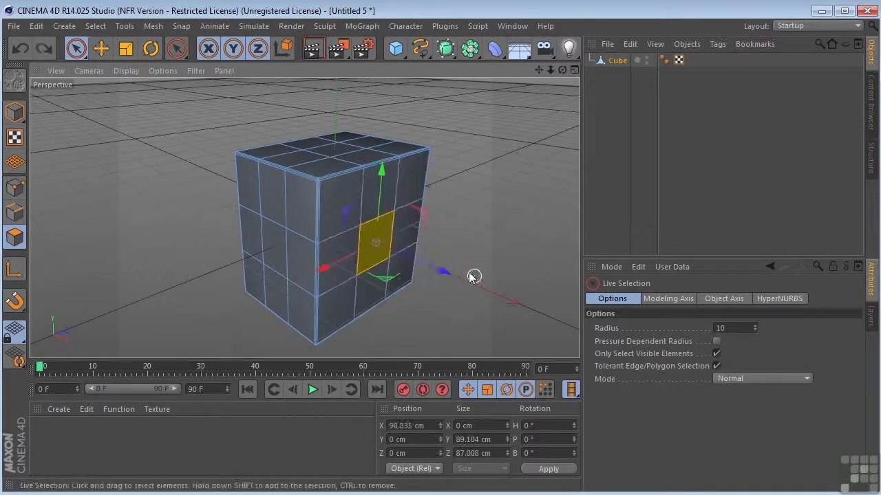
Try moving a single point on the cube's -Z face in point mode
click(12, 195)
scroll(269, 198, up, 8)
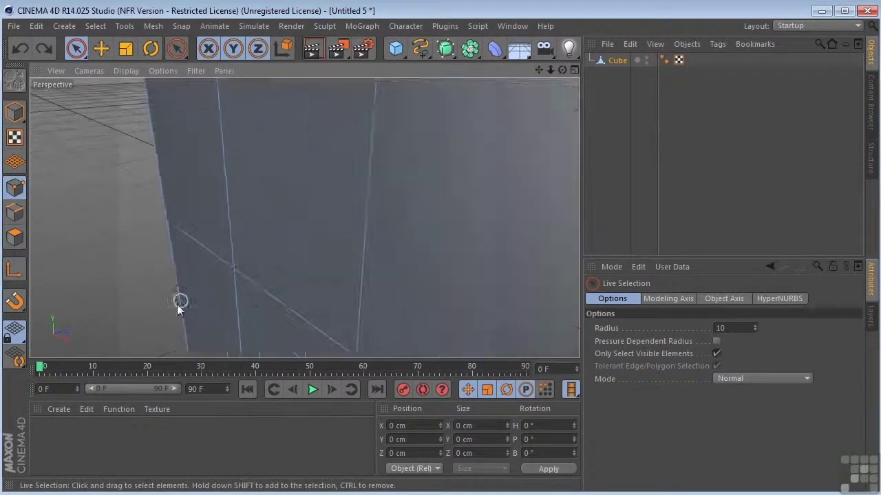
click(233, 268)
drag(291, 249, 299, 265)
scroll(419, 166, down, 6)
alt+drag(527, 90, 526, 109)
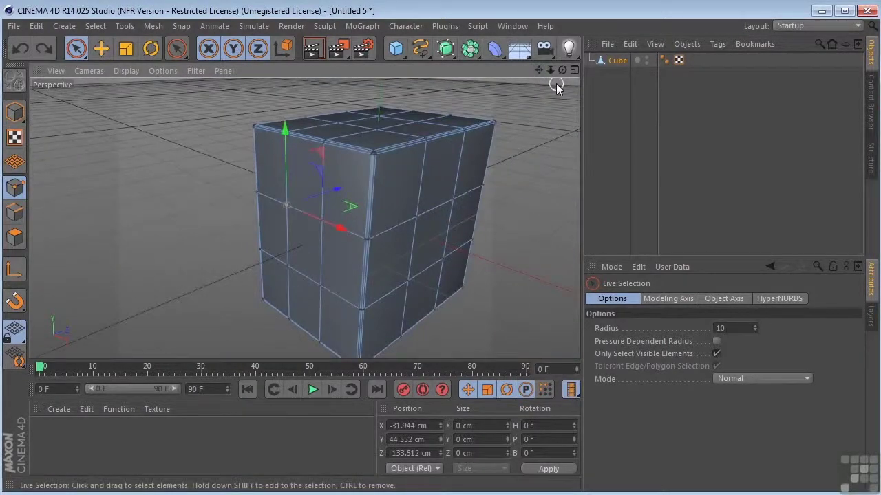
scroll(557, 87, down, 3)
mouse_move(540, 67)
mouse_down()
mouse_move(529, 82)
mouse_move(527, 72)
mouse_up()
click(387, 53)
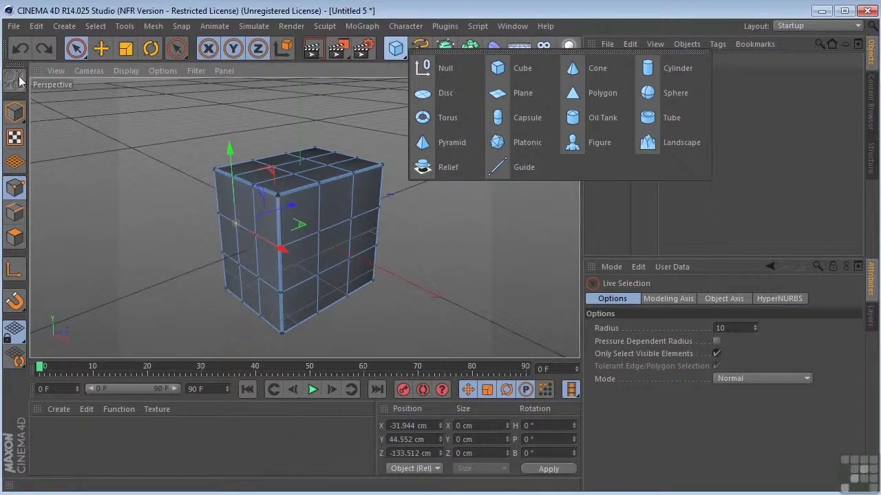
click(412, 16)
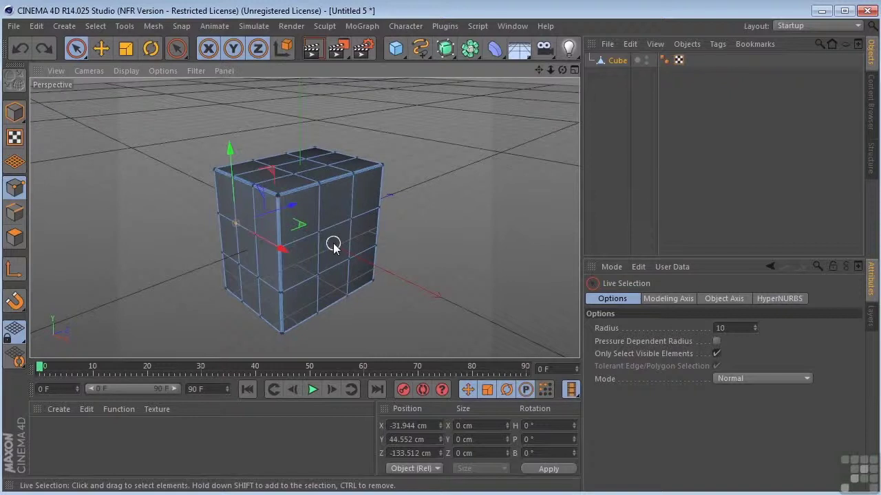
Try pulling a horizontal edge on the cube's +X face outward in edge mode, and undo the move
click(17, 214)
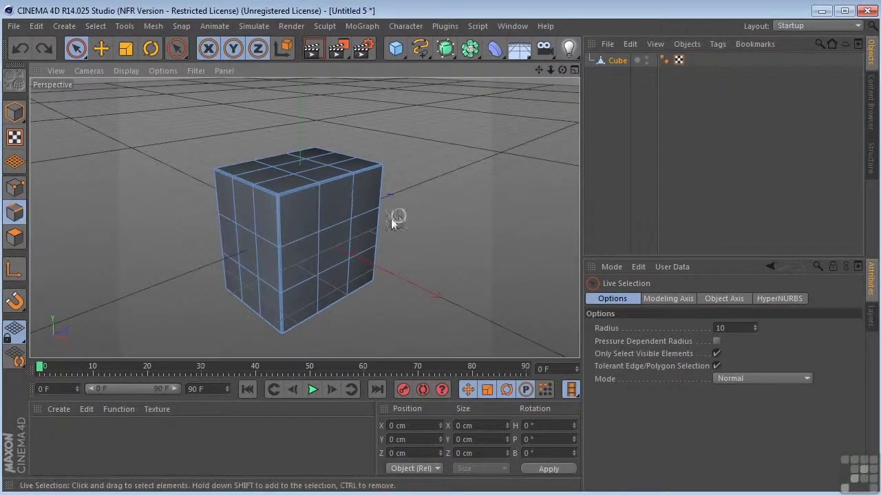
click(337, 227)
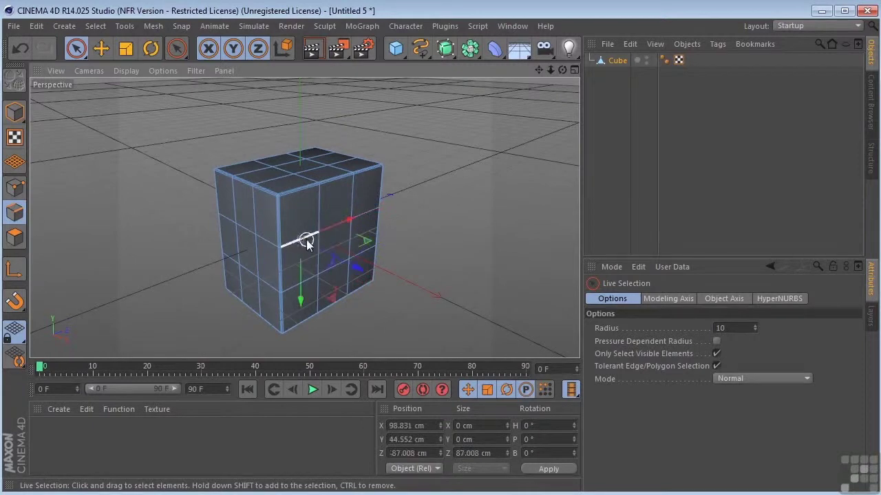
click(365, 219)
drag(426, 231, 459, 243)
key(ctrl+z)
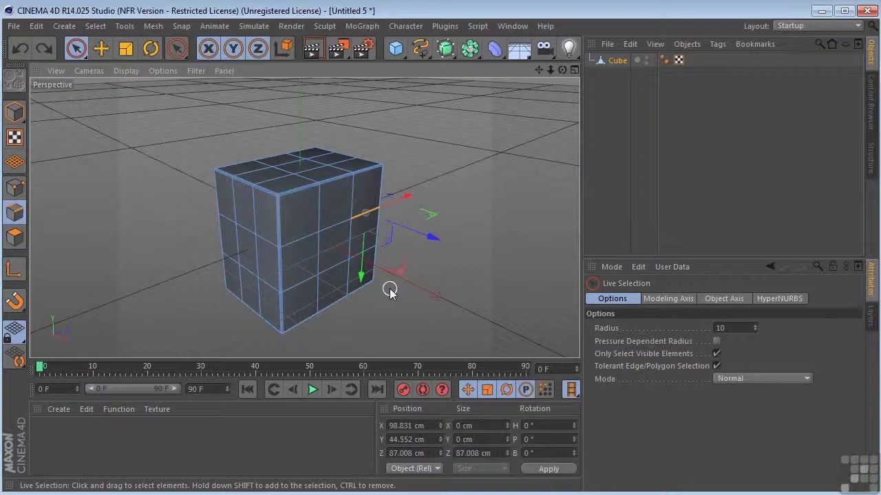
Delete the cube from the scene
click(617, 60)
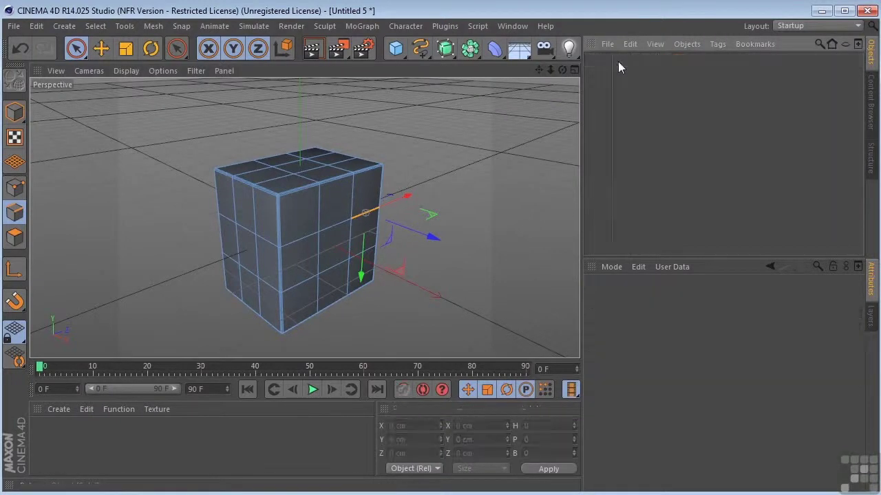
key(Delete)
Add a cone primitive to the empty scene and switch to polygon mode
click(400, 49)
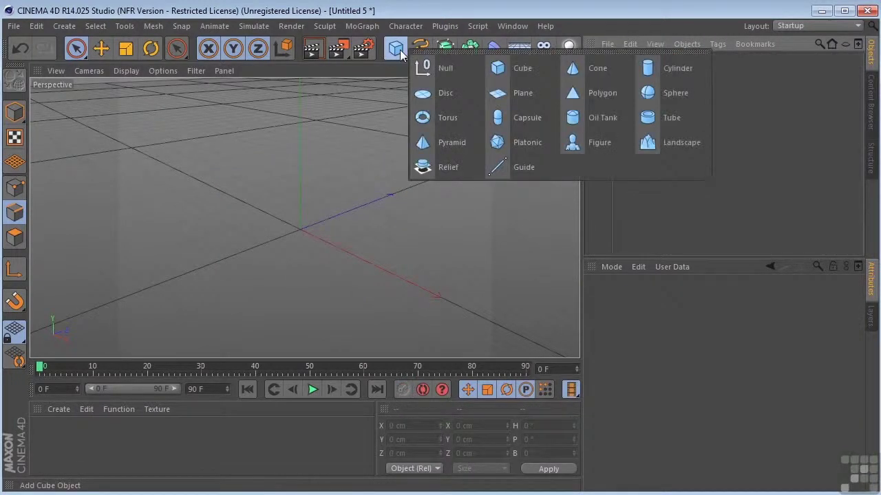
click(571, 76)
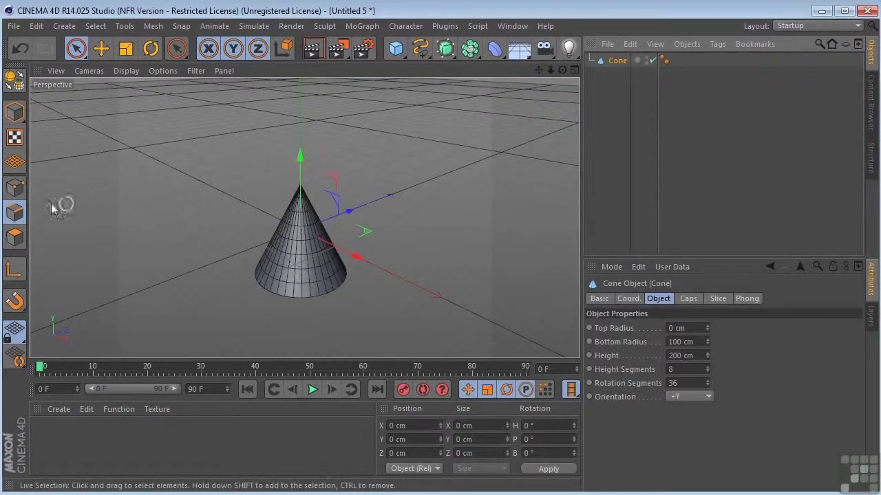
click(15, 236)
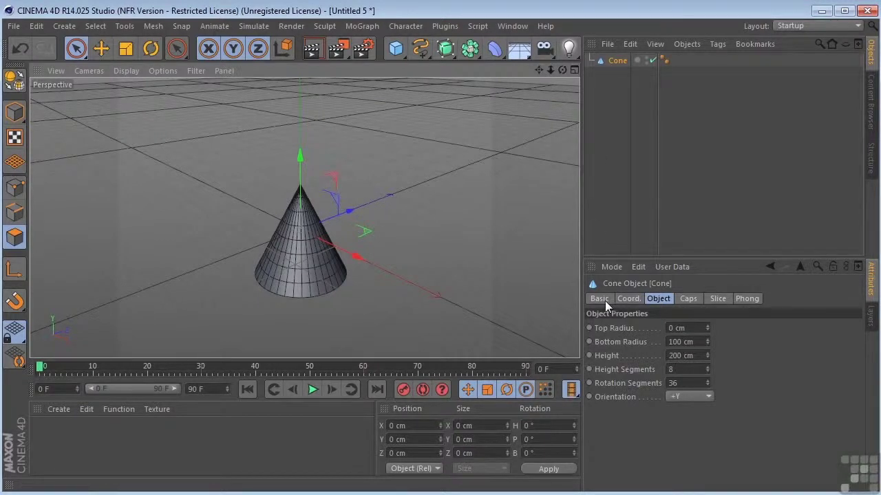
Review the cone's basic properties and its position, scale and rotation coordinates
click(626, 299)
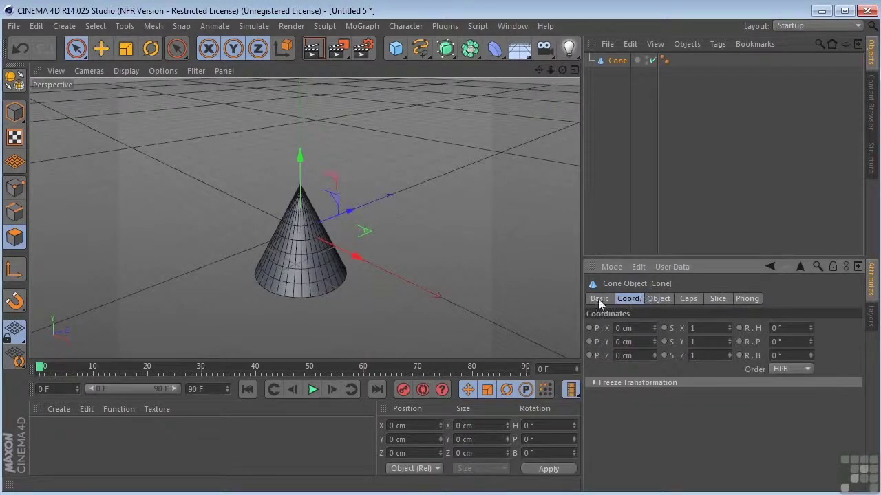
click(599, 300)
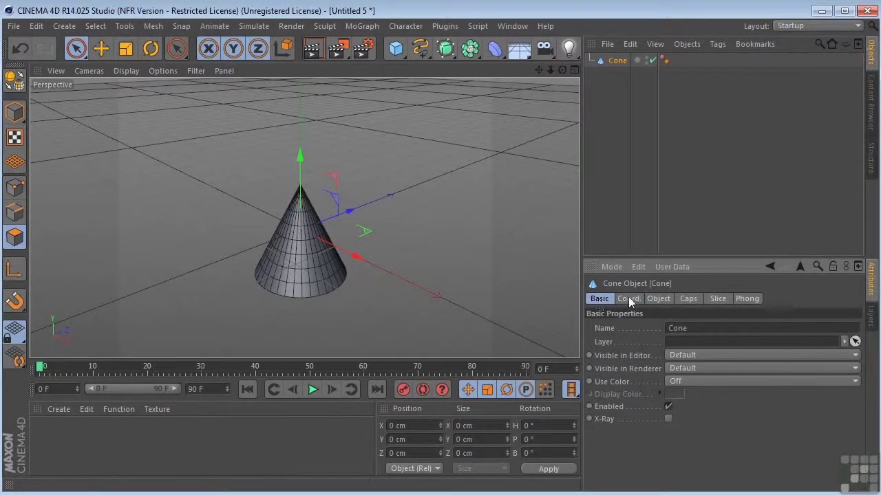
click(628, 300)
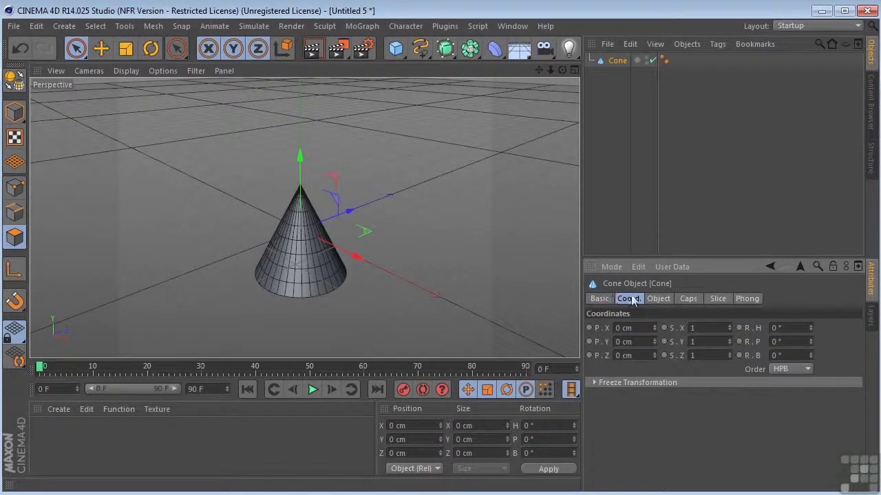
Set the cone's top radius to 36 cm, bottom radius to 102 cm, height to 329 cm, height segments to 15 and rotation segments to 46
click(658, 300)
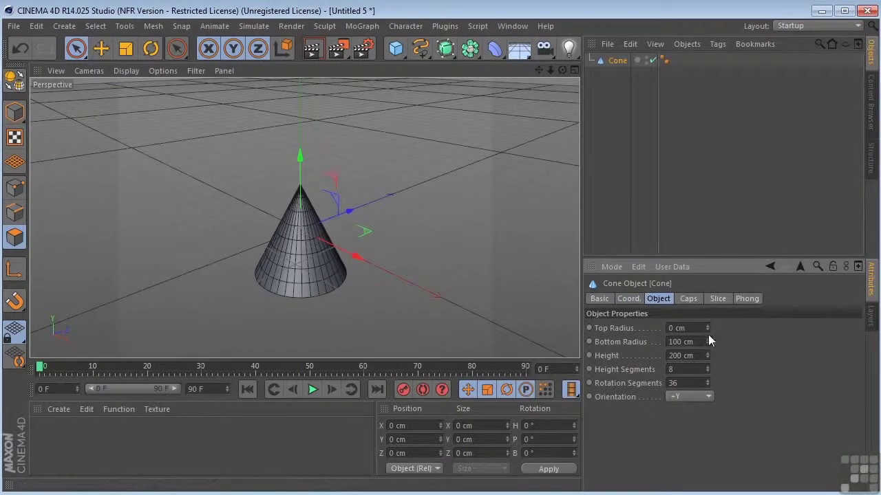
drag(708, 329, 707, 383)
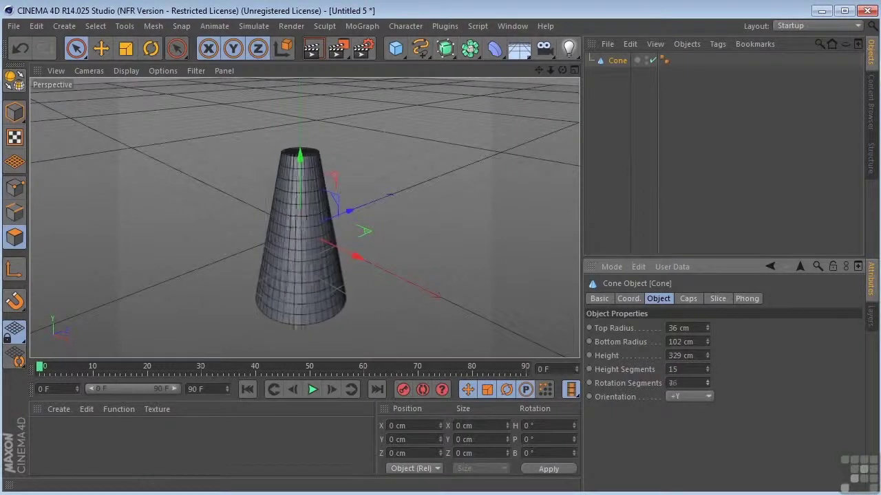
drag(562, 70, 562, 98)
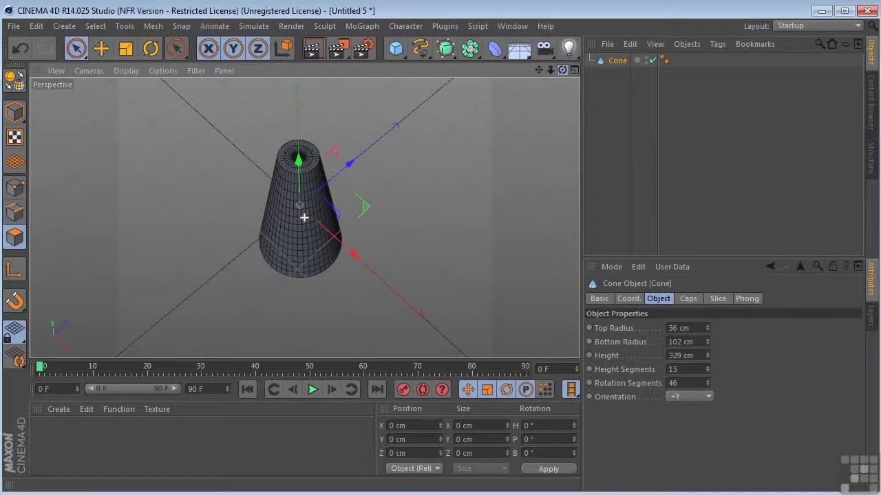
Switch the cone's caps off and on again, and set the cap segments to 13
click(688, 300)
click(654, 328)
click(654, 328)
scroll(315, 197, up, 5)
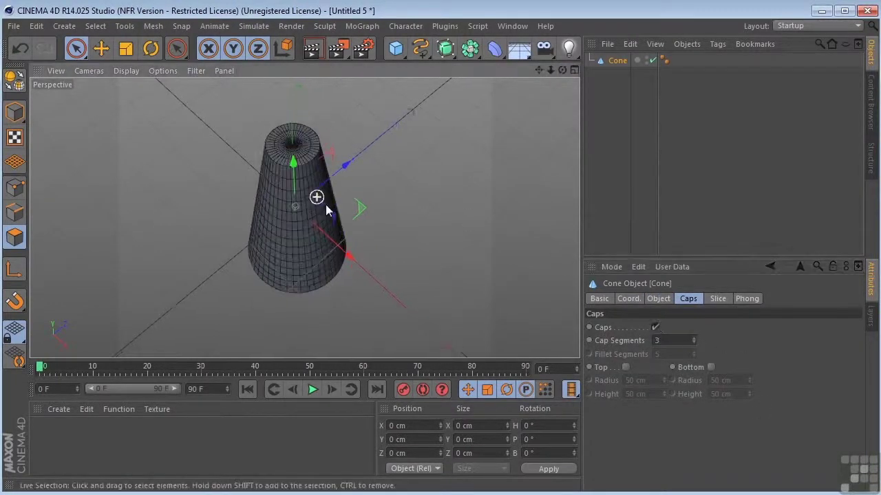
drag(538, 70, 560, 110)
mouse_move(694, 341)
mouse_down()
mouse_move(693, 327)
mouse_move(694, 333)
mouse_up()
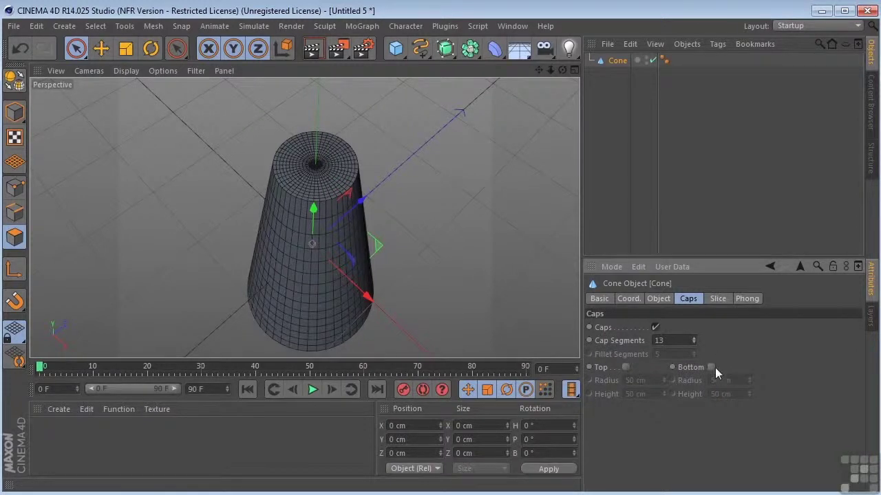
Round the cone's top cap with a 20 cm radius and 40 cm height, and enable rounding on its bottom cap
click(627, 367)
drag(664, 380, 664, 414)
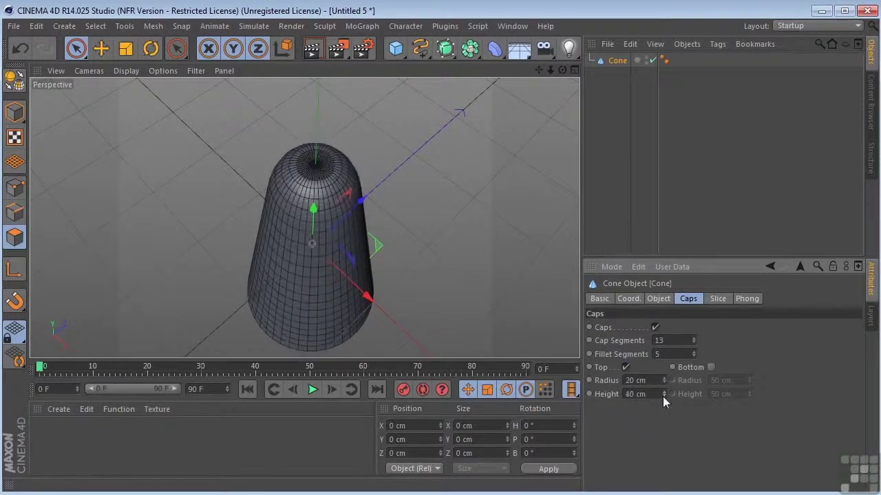
click(711, 367)
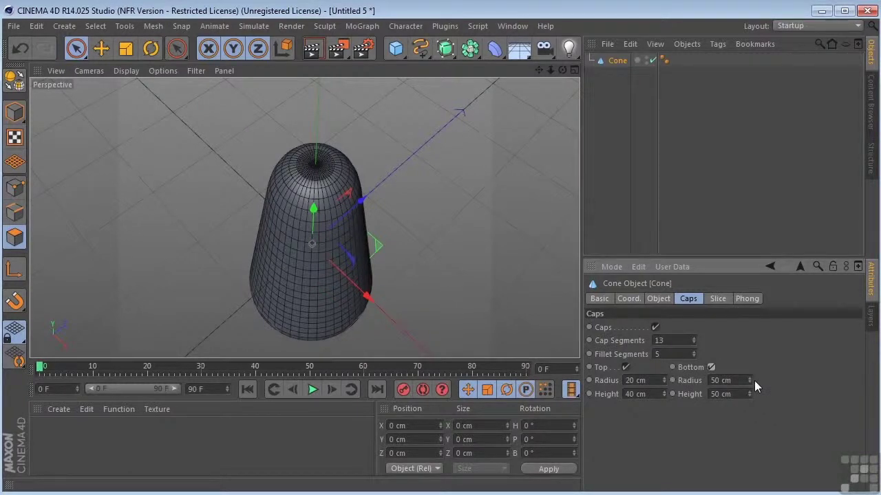
Enable slicing on the cone and set the slice's start angle to 3°
click(717, 300)
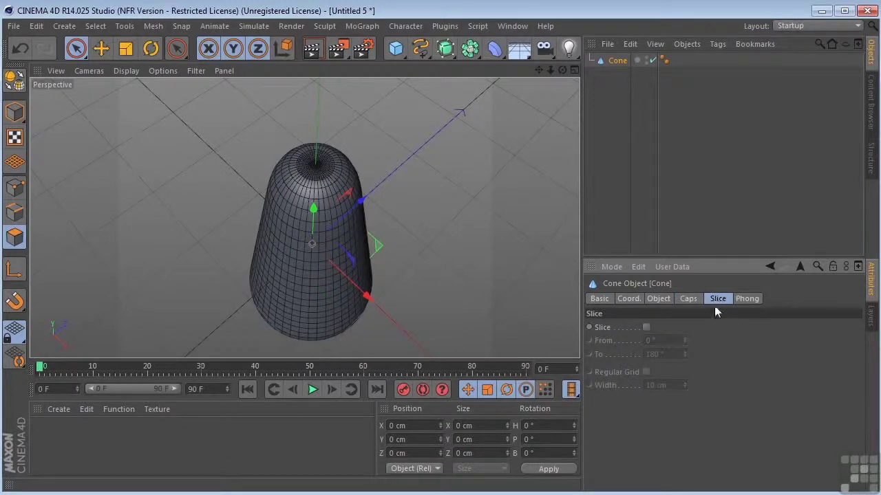
click(646, 328)
mouse_move(685, 340)
mouse_down()
mouse_move(684, 372)
mouse_move(684, 322)
mouse_move(684, 340)
mouse_up()
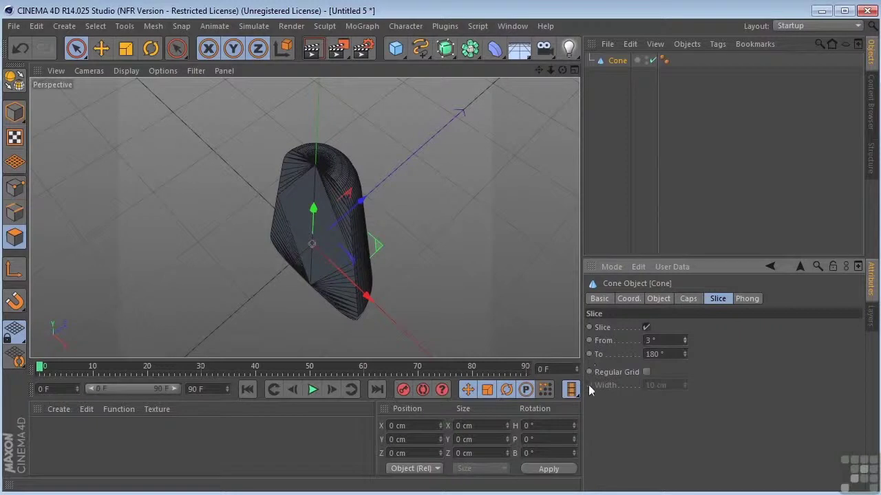
Delete the cone and add a cylinder primitive in its place
click(617, 60)
key(Delete)
drag(403, 58, 672, 75)
drag(562, 71, 305, 217)
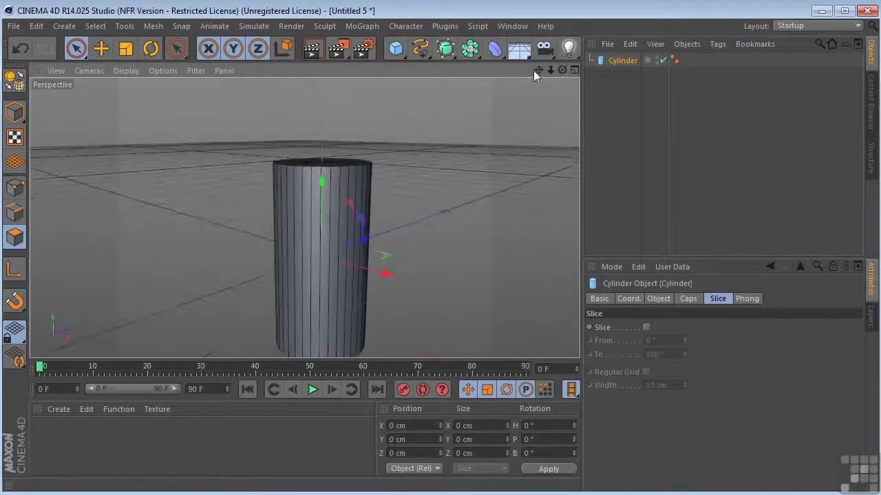
Set the cylinder's radius to 92 cm and height to 111 cm, and increase its rotation segments
click(605, 299)
click(628, 299)
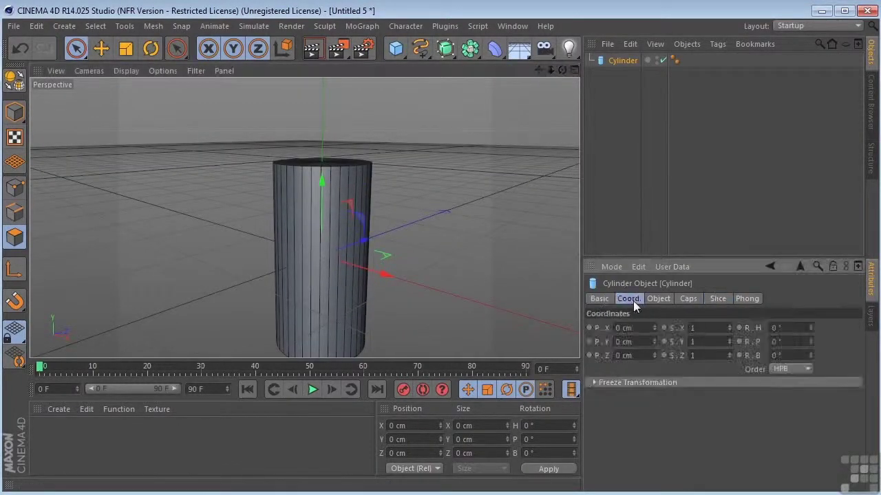
click(667, 297)
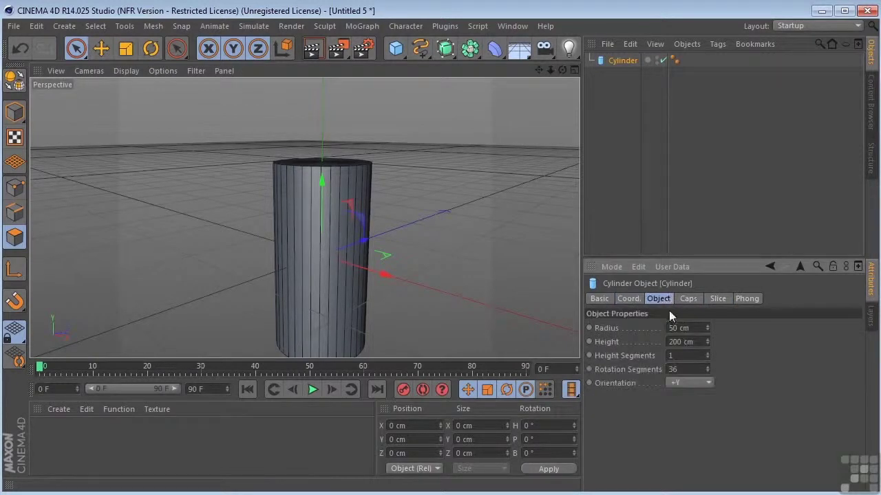
mouse_move(708, 328)
mouse_down()
mouse_move(739, 328)
mouse_move(721, 329)
mouse_up()
drag(562, 70, 305, 217)
drag(707, 342, 688, 342)
click(706, 359)
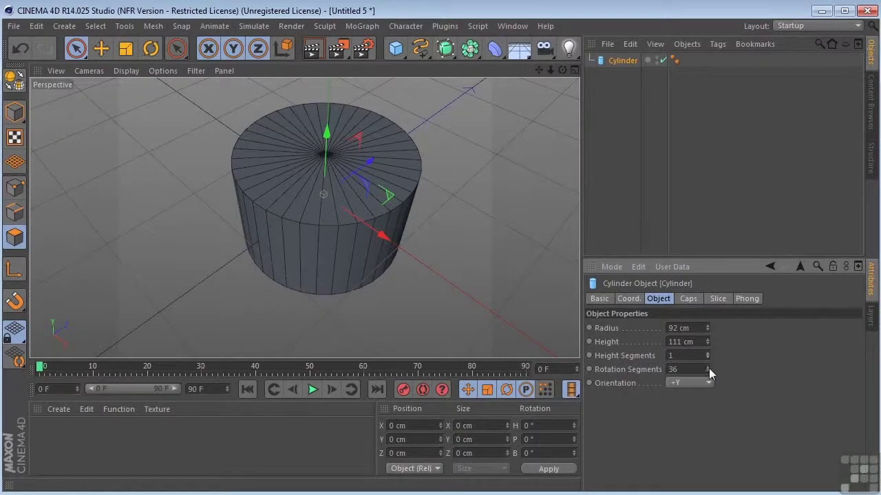
drag(709, 375, 708, 369)
Try the cylinder without caps, and restore the caps
click(687, 301)
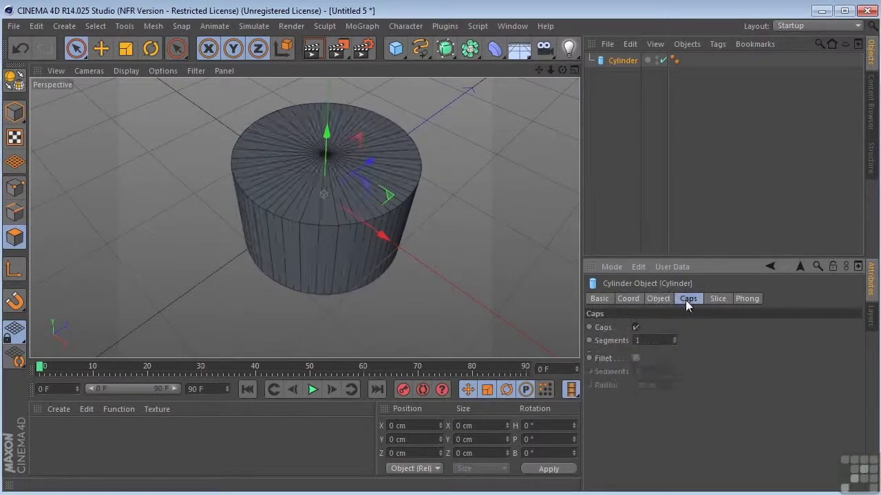
click(635, 328)
click(636, 328)
Enable slicing on the cylinder and adjust the slice's start angle
click(721, 300)
click(645, 327)
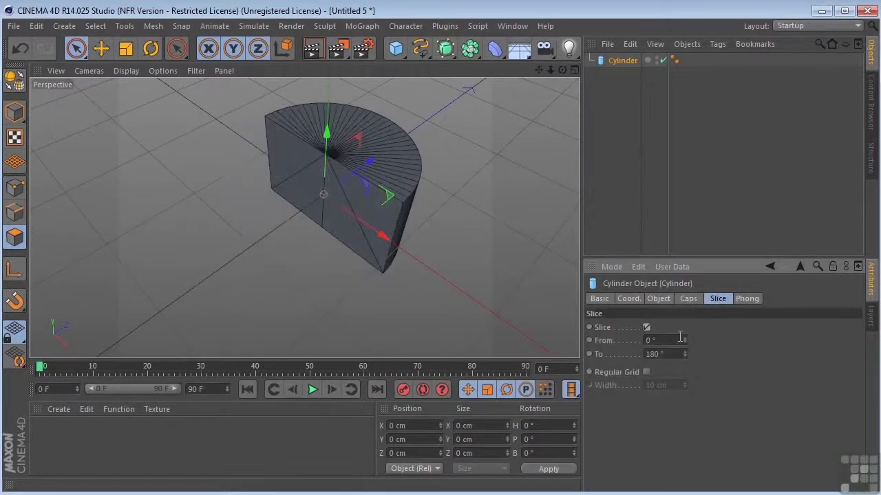
drag(685, 340, 680, 203)
Delete the cylinder and add a disc primitive in its place
click(619, 62)
key(Delete)
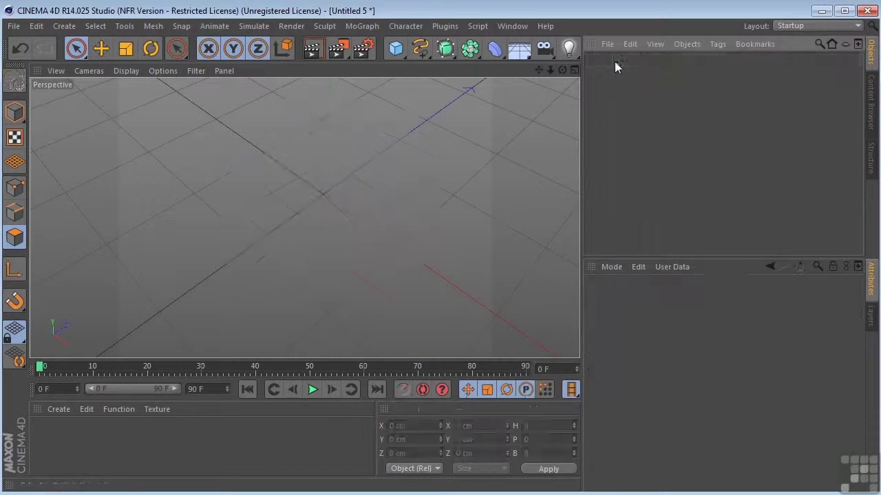
drag(394, 47, 433, 97)
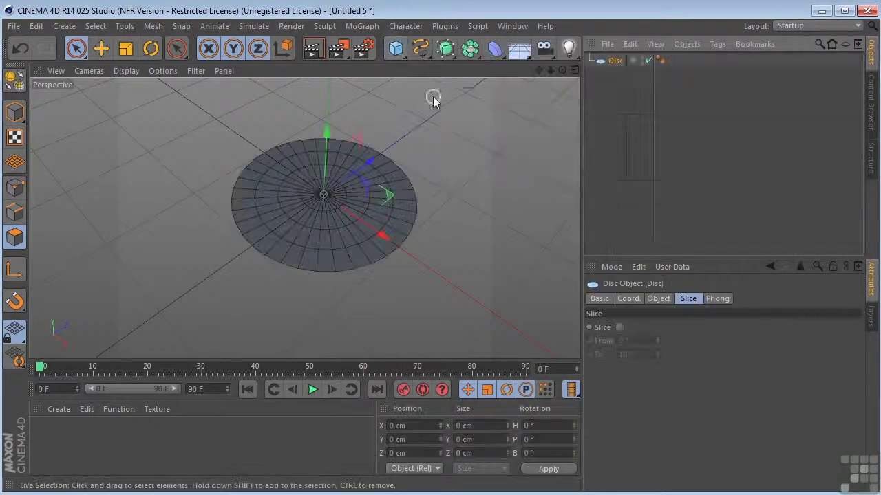
Open a hole in the disc, raise its outer radius and disc segments, and slice it with an adjusted end angle
click(658, 298)
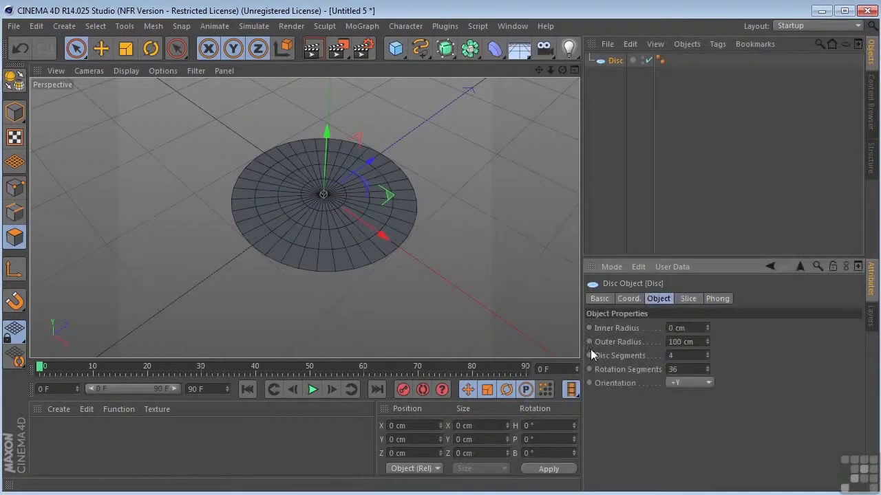
drag(707, 328, 709, 346)
click(687, 303)
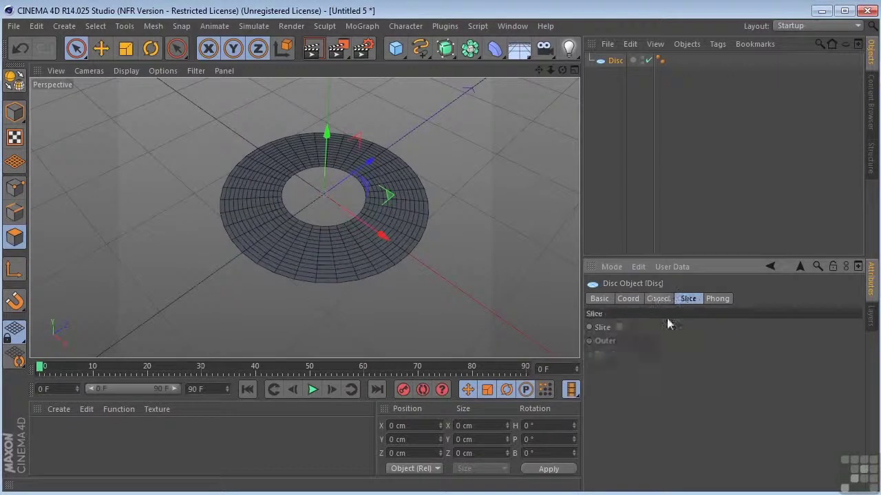
click(619, 328)
drag(659, 354, 658, 337)
Replace the disc with a sphere primitive and set the sphere's radius to 130 cm
click(601, 62)
key(Delete)
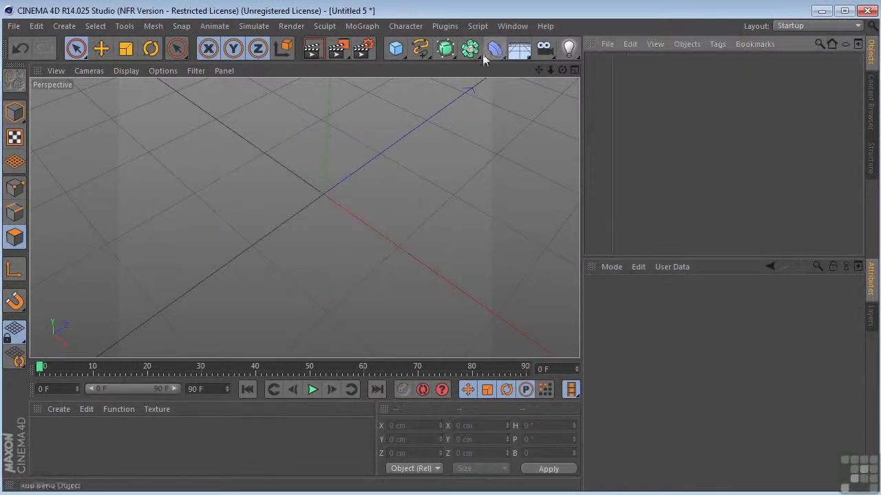
click(396, 51)
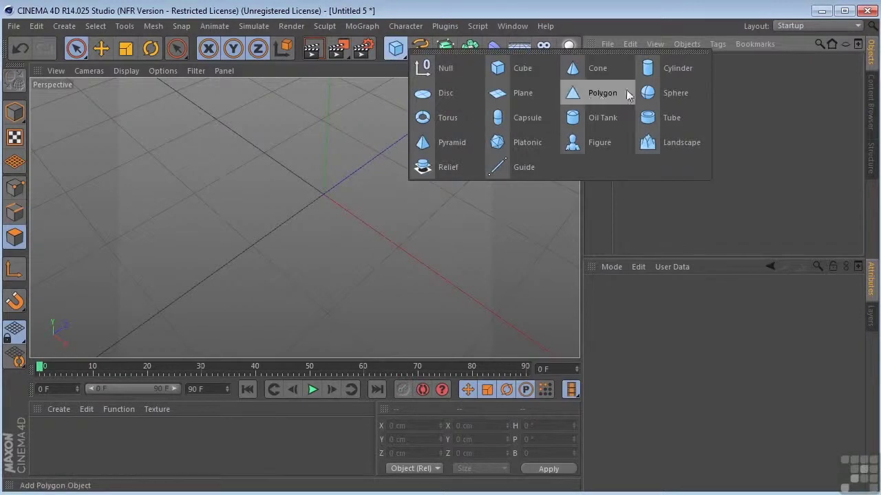
click(661, 92)
drag(564, 70, 615, 379)
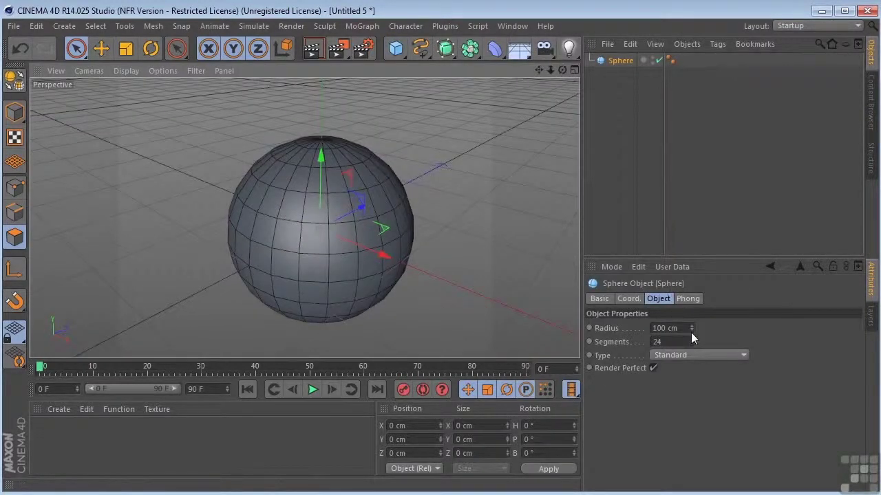
mouse_move(691, 328)
mouse_down()
mouse_move(691, 302)
mouse_move(692, 333)
mouse_up()
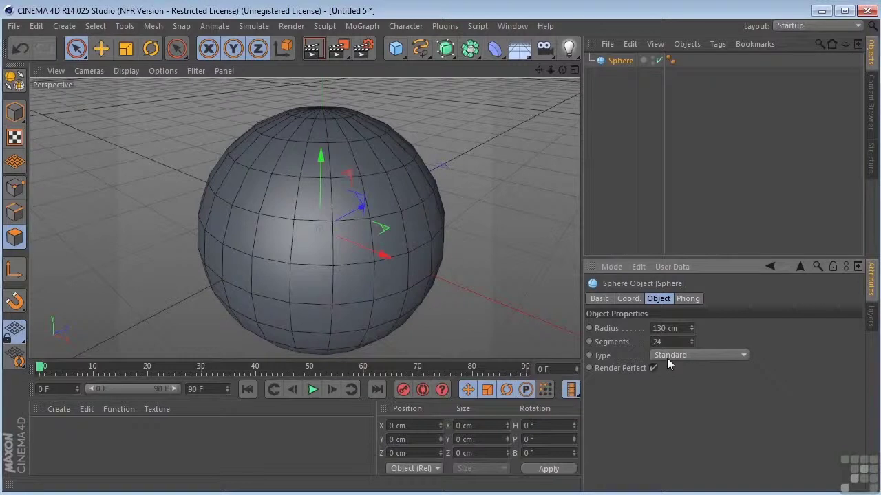
Try the sphere types Tetrahedron, Hexahedron, Octahedron, Icosahedron and Hemisphere one after another, and look at the hemisphere from below
click(667, 358)
click(667, 384)
click(673, 356)
click(677, 397)
click(681, 356)
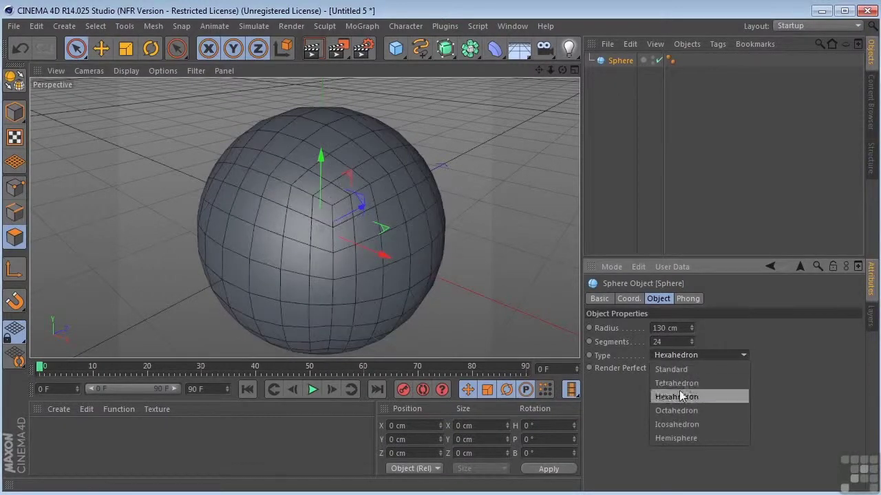
click(677, 409)
click(687, 356)
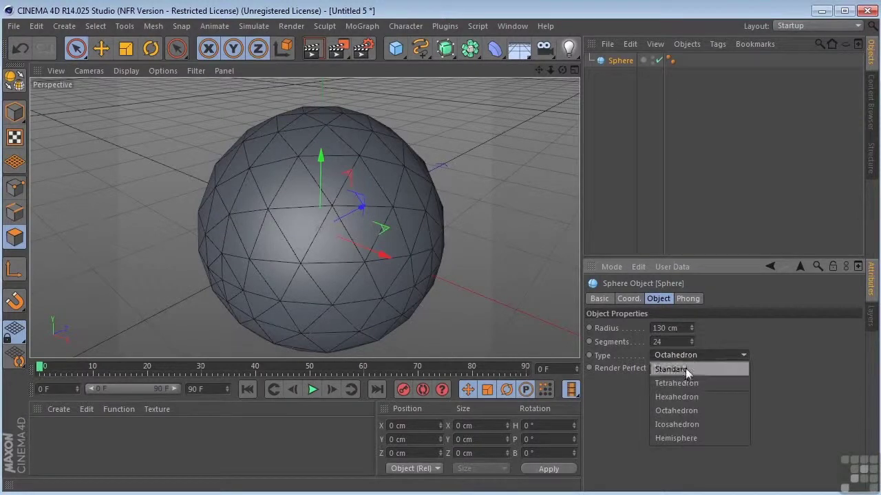
click(677, 423)
click(681, 355)
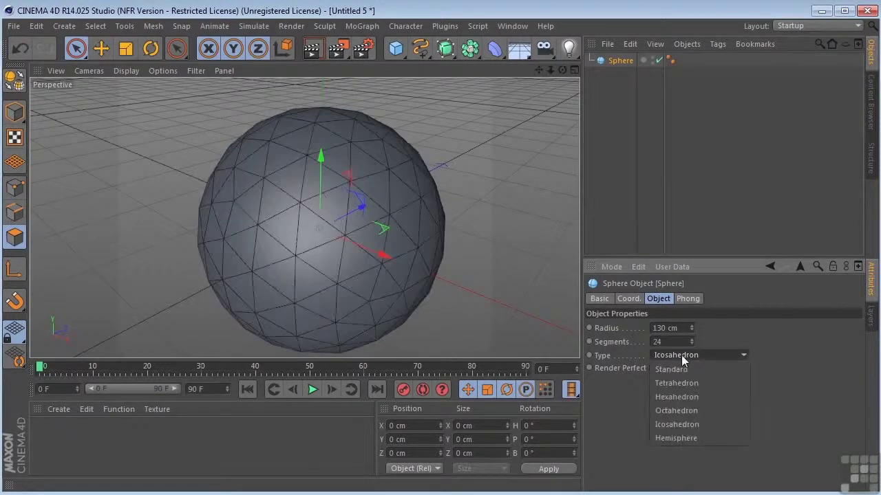
click(672, 436)
mouse_move(562, 71)
mouse_down()
mouse_move(558, 43)
mouse_move(539, 79)
mouse_move(561, 66)
mouse_up()
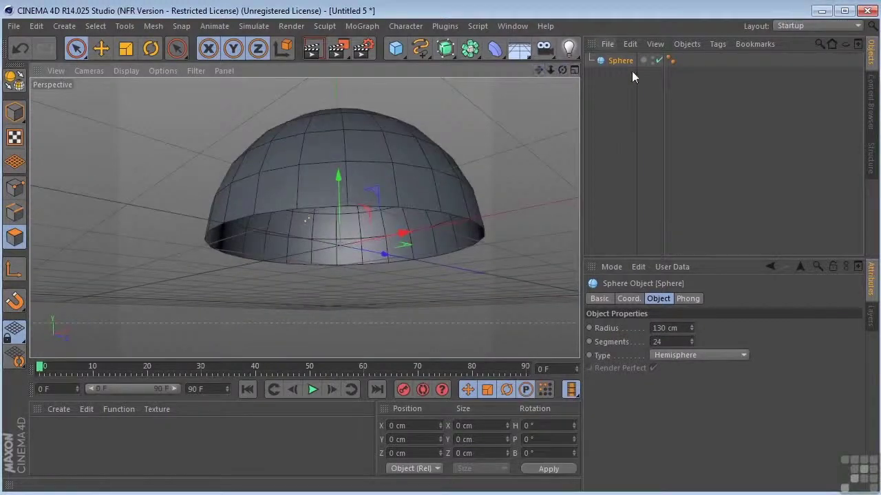
Delete the hemisphere and add a capsule primitive to the scene
key(Delete)
click(399, 47)
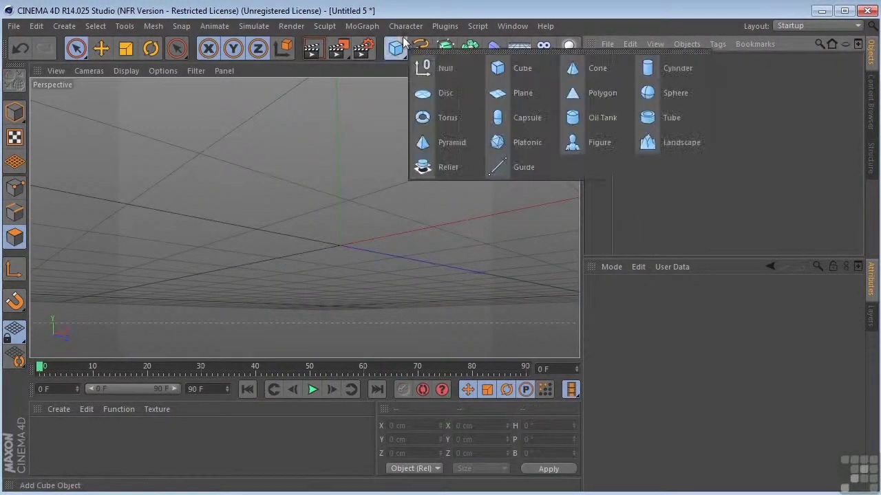
click(524, 117)
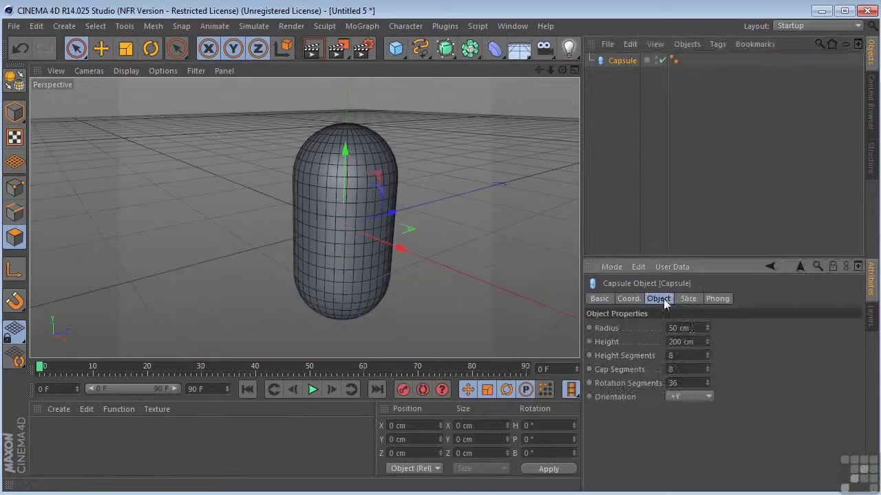
Resize the capsule to radius 63 cm and height 280 cm with 29 cap and 59 rotation segments, and slice it from -101°
drag(706, 328, 707, 369)
key(ctrl+z)
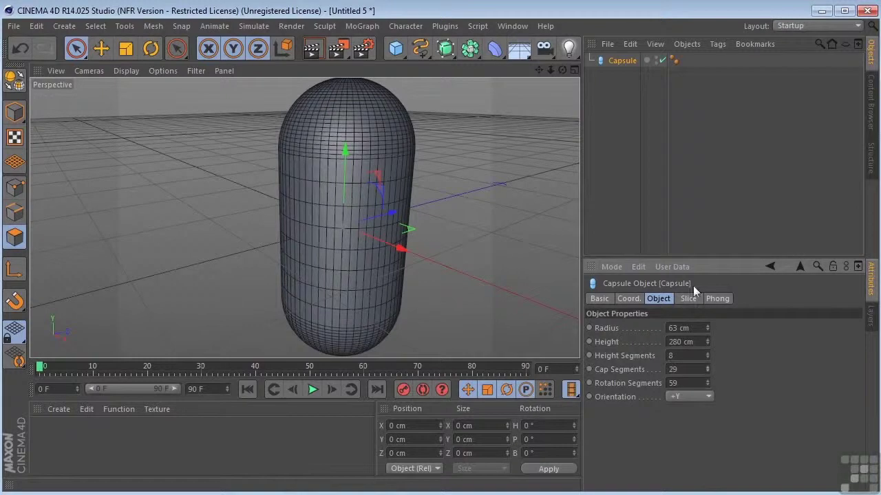
click(688, 299)
click(646, 328)
mouse_move(684, 340)
mouse_down()
mouse_move(684, 323)
mouse_move(684, 358)
mouse_up()
Delete the capsule and add a tube primitive to the scene
click(623, 61)
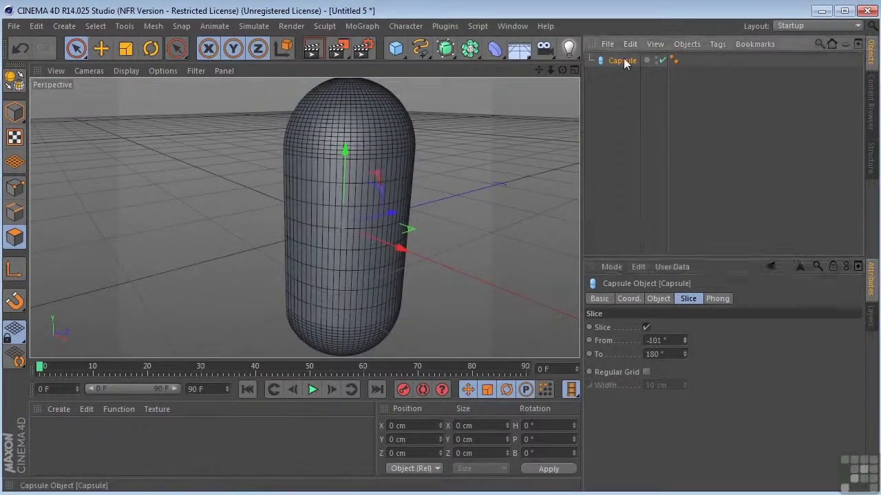
key(Delete)
click(403, 52)
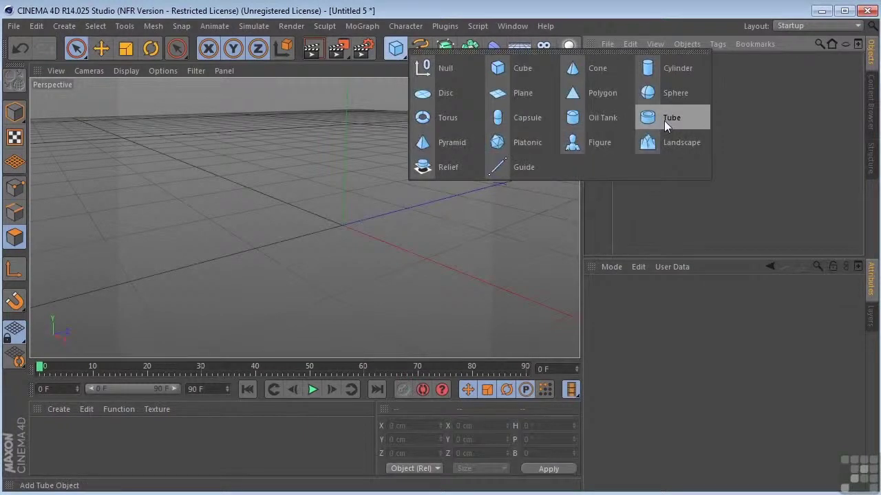
click(663, 118)
Set the tube's inner radius to 131 cm and outer radius to 250 cm, and fillet it with 10 segments and a 50 cm radius
drag(550, 71, 566, 79)
click(658, 299)
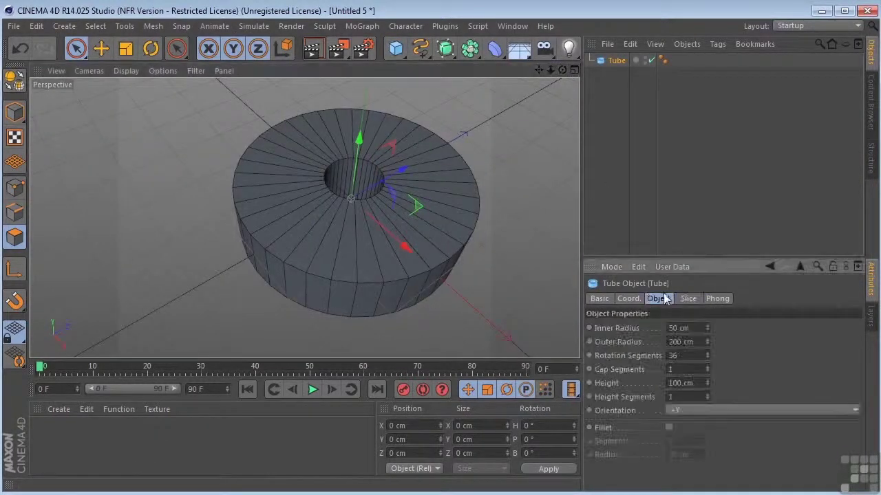
drag(709, 330, 707, 308)
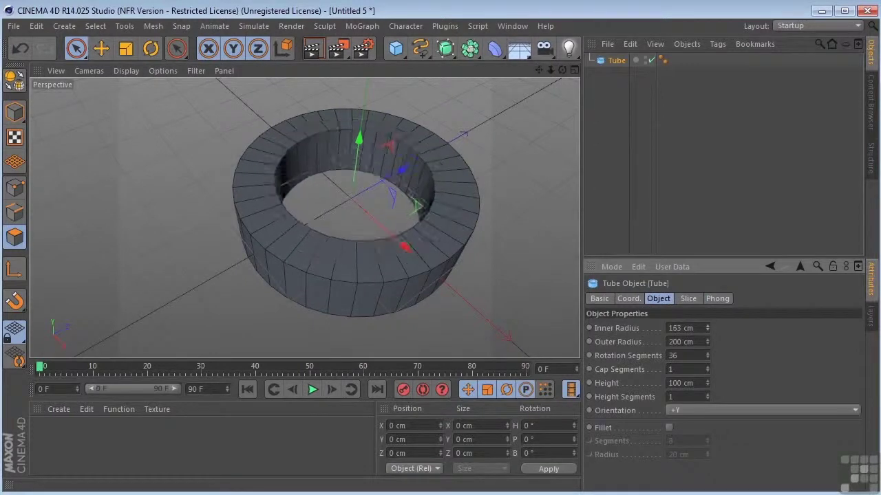
mouse_move(707, 345)
mouse_down()
mouse_move(707, 327)
mouse_move(709, 349)
mouse_up()
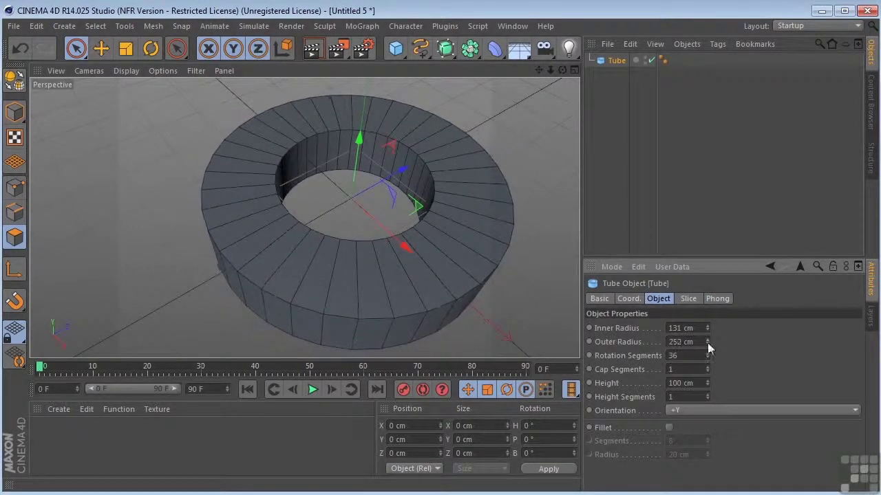
click(669, 427)
drag(708, 441, 707, 445)
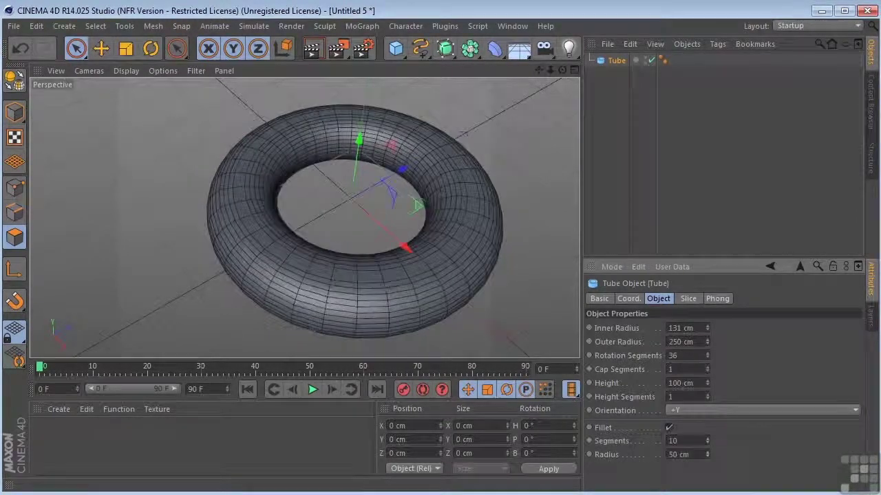
Delete the tube and add a landscape primitive to the scene
key(Delete)
drag(395, 48, 664, 144)
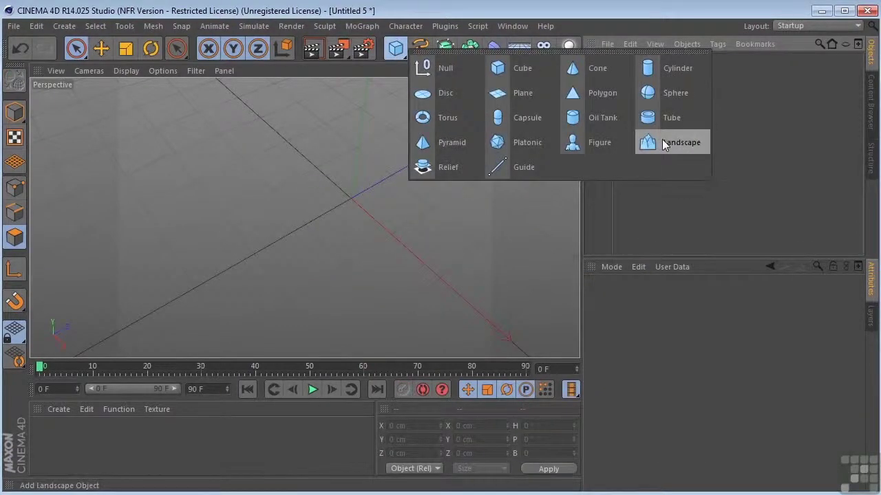
click(662, 143)
Render the landscape, change its size to 737 × 127 × 708 cm with 45 width segments, and render it again
mouse_move(564, 71)
mouse_down()
mouse_move(559, 43)
mouse_move(559, 55)
mouse_move(545, 35)
mouse_move(410, 97)
mouse_up()
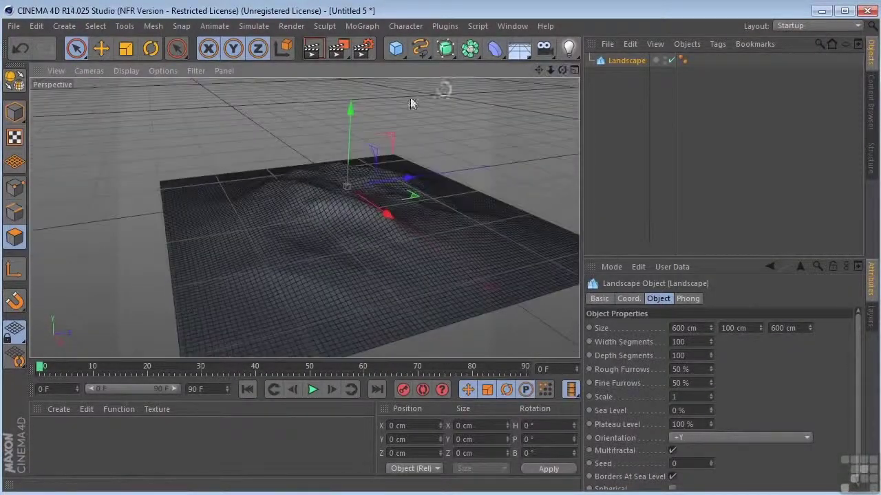
click(314, 50)
drag(712, 328, 711, 358)
click(311, 49)
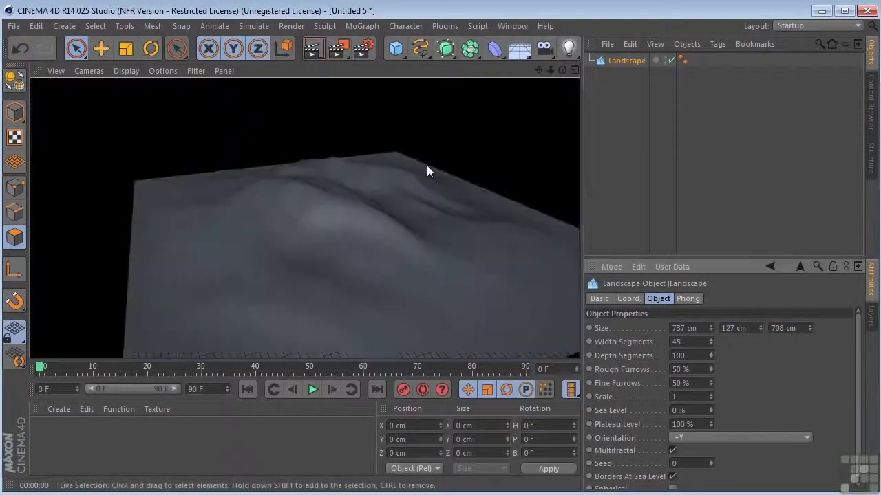